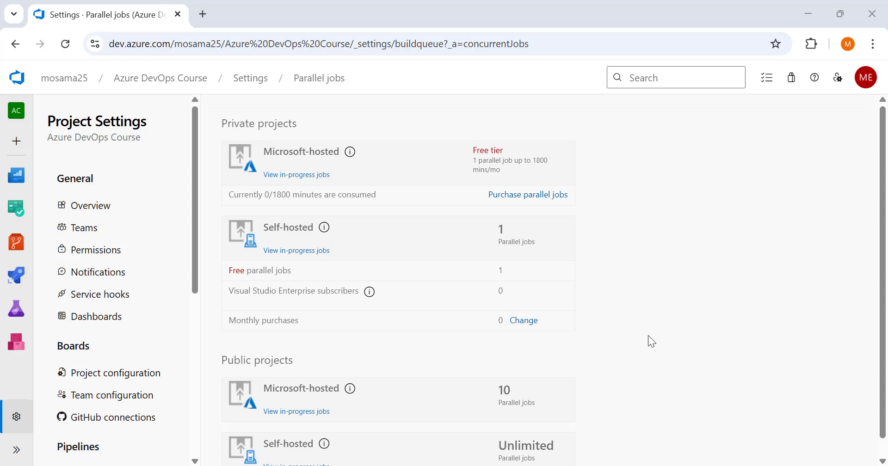
Review the parallel job allowances for private and public projects, including the Microsoft-hosted free tier.
scroll(648, 334, "down", 1)
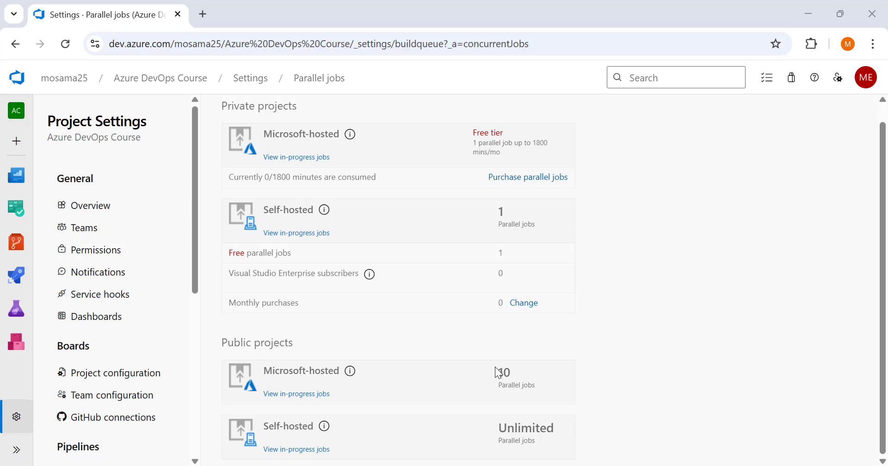
left_click_drag(498, 373, 557, 396)
scroll(489, 177, "up", 1)
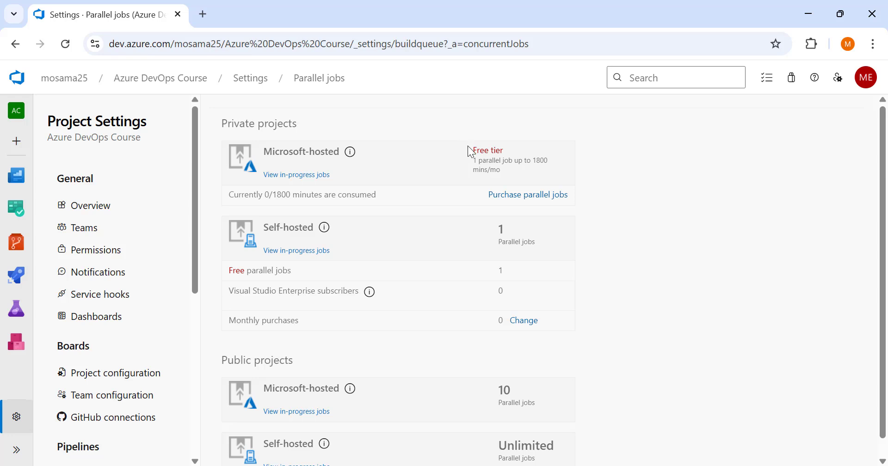
left_click_drag(476, 154, 507, 193)
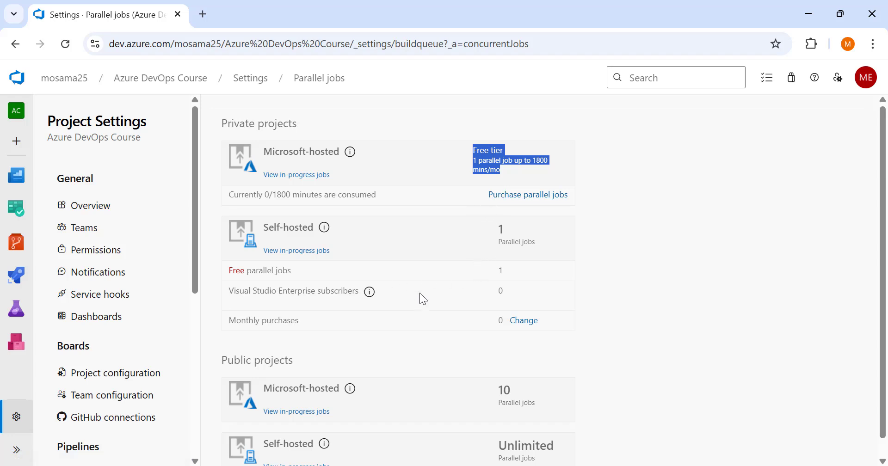
mouse_move(5, 286)
scroll(4, 287, "down", 1)
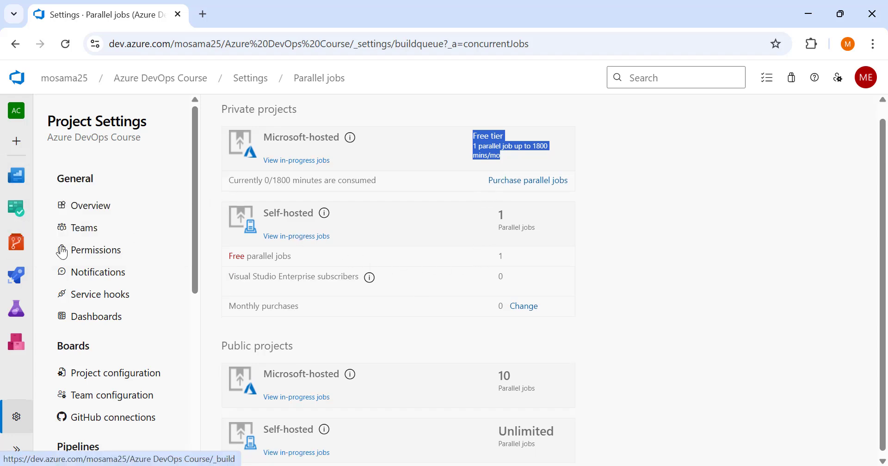
Start a new classic-editor pipeline sourced from the Azure Repos Git repository Shopping_Frontend_App on the main branch.
left_click(18, 279)
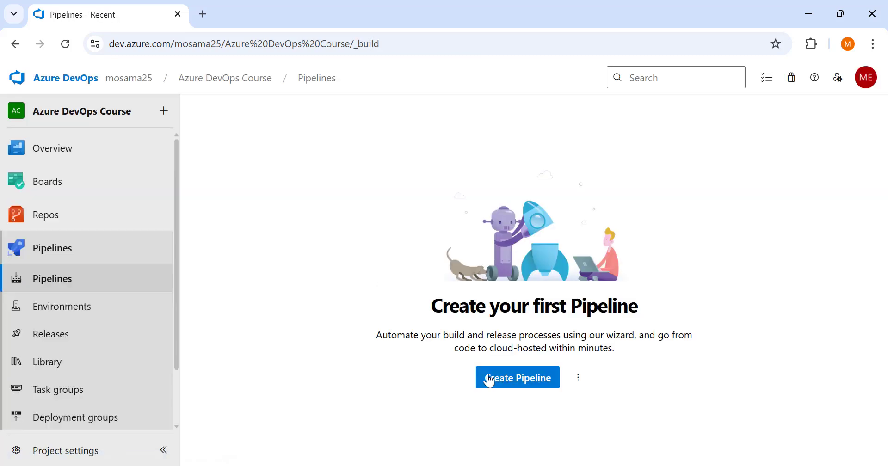
left_click(488, 380)
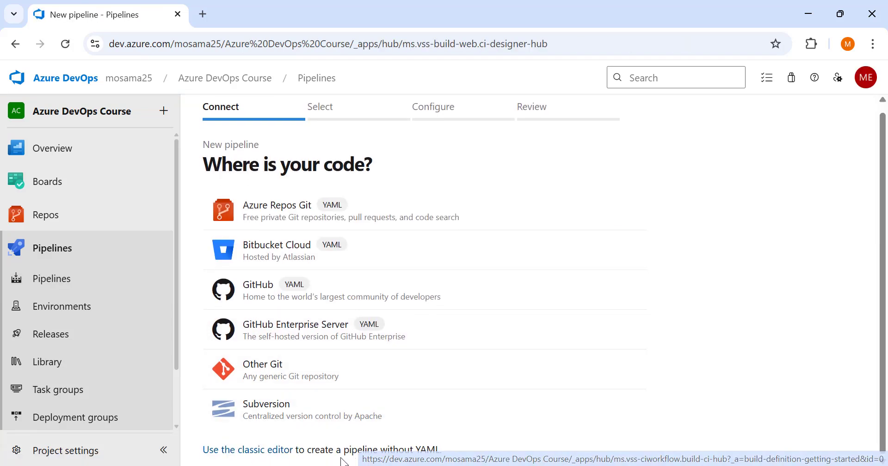
left_click(263, 451)
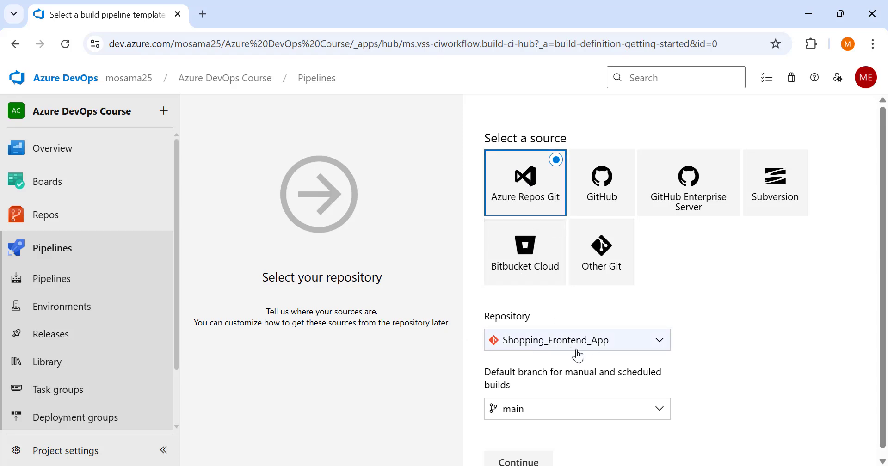
left_click(531, 457)
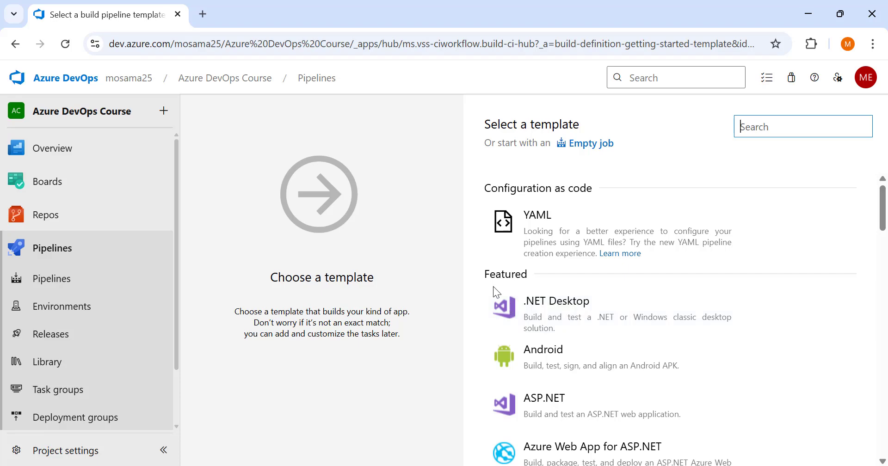
Browse the build templates and apply the ASP.NET Core template to the new pipeline.
left_click_drag(524, 300, 586, 319)
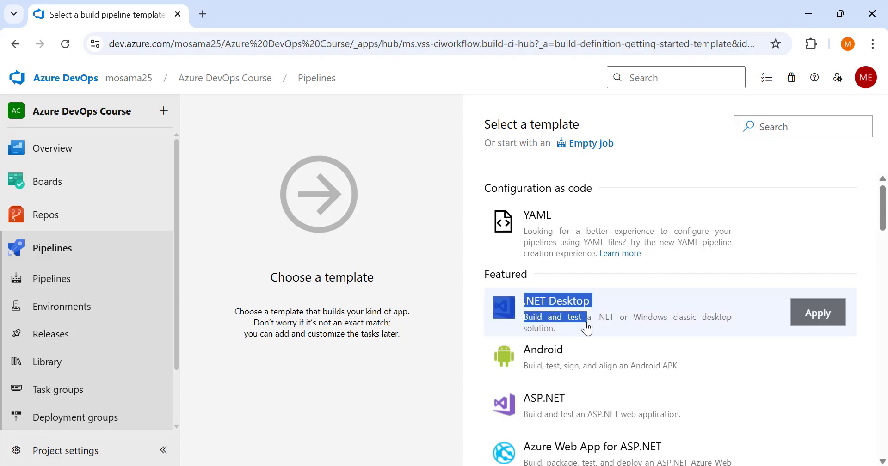
scroll(555, 356, "down", 2)
scroll(551, 348, "up", 1)
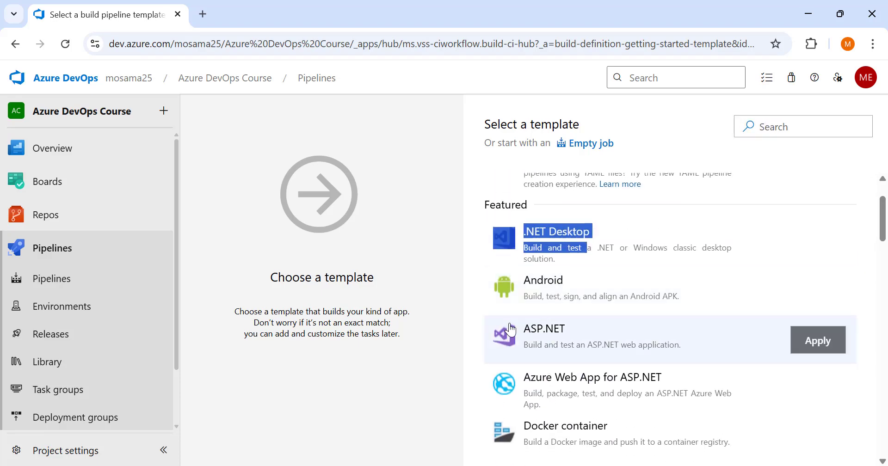
left_click_drag(521, 328, 674, 356)
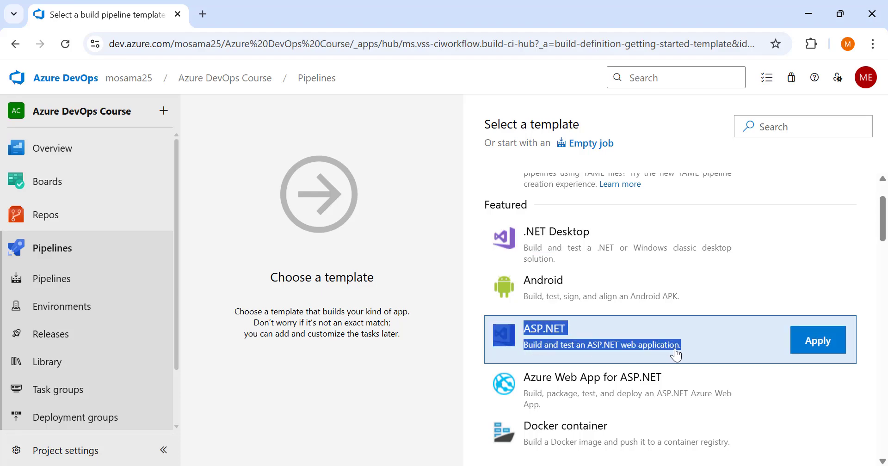
scroll(642, 345, "down", 1)
scroll(641, 346, "down", 8)
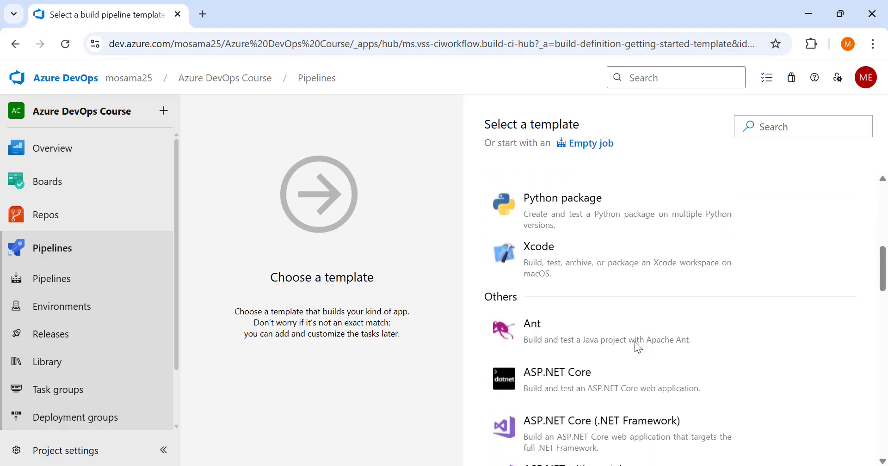
left_click_drag(520, 282, 711, 306)
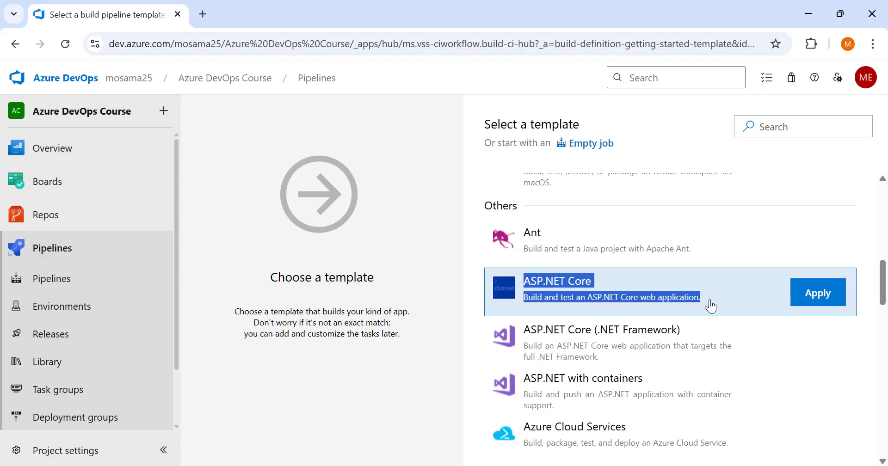
left_click(813, 295)
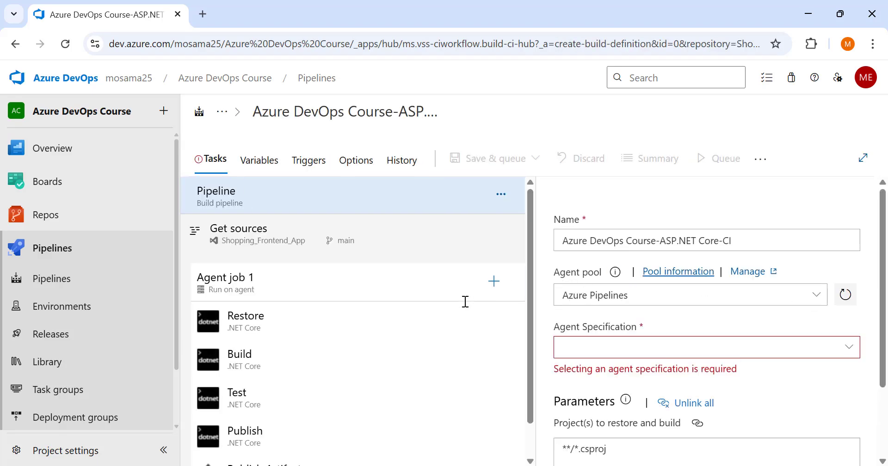
Examine the ASP.NET Core template's build tasks and the pipeline's project path parameters for restore, build and test.
scroll(324, 330, "down", 1)
left_click(305, 359)
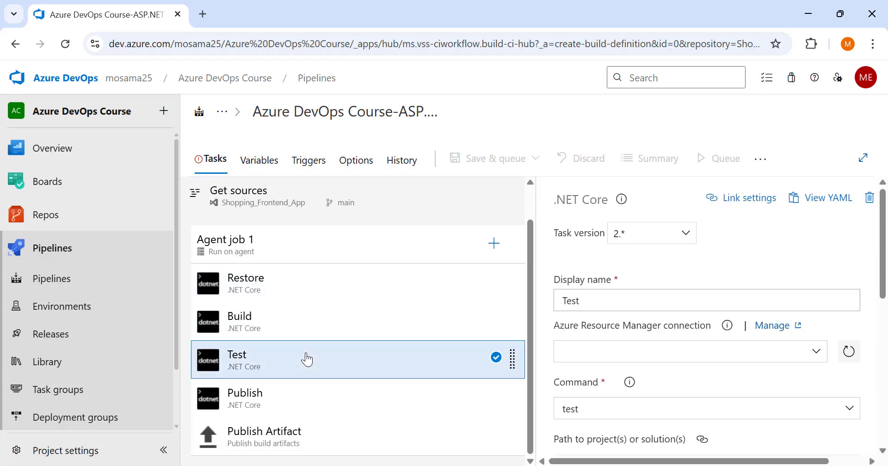
left_click(299, 392)
left_click(293, 274)
scroll(293, 273, "up", 1)
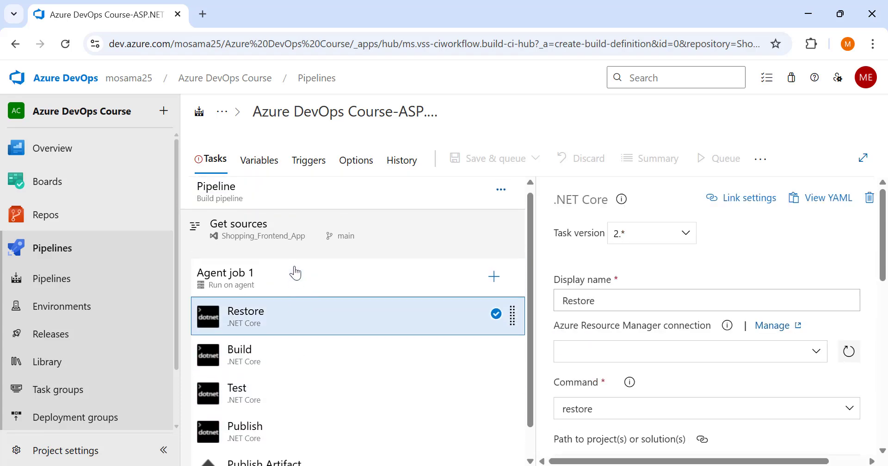
left_click(306, 211)
scroll(695, 361, "down", 2)
scroll(695, 391, "up", 1)
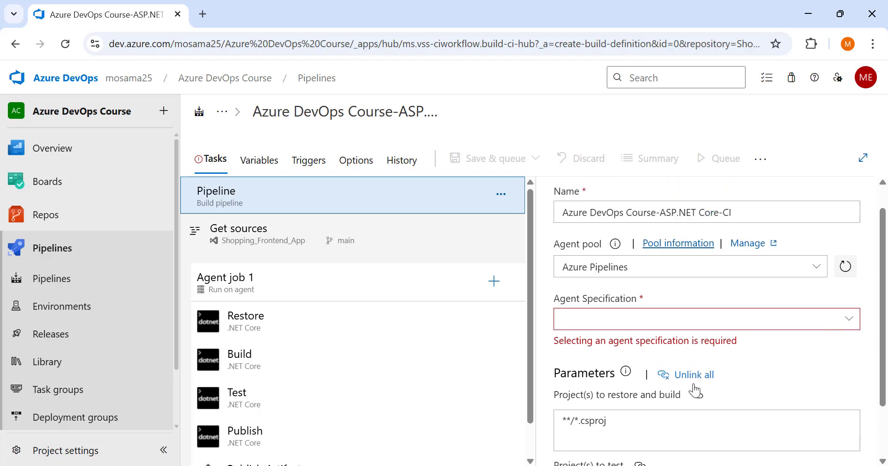
scroll(640, 367, "down", 1)
left_click_drag(640, 365, 562, 357)
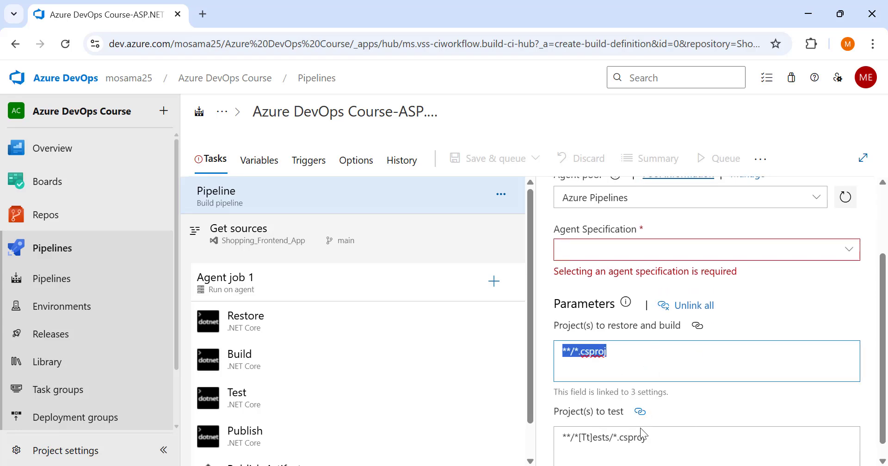
left_click_drag(644, 434, 557, 410)
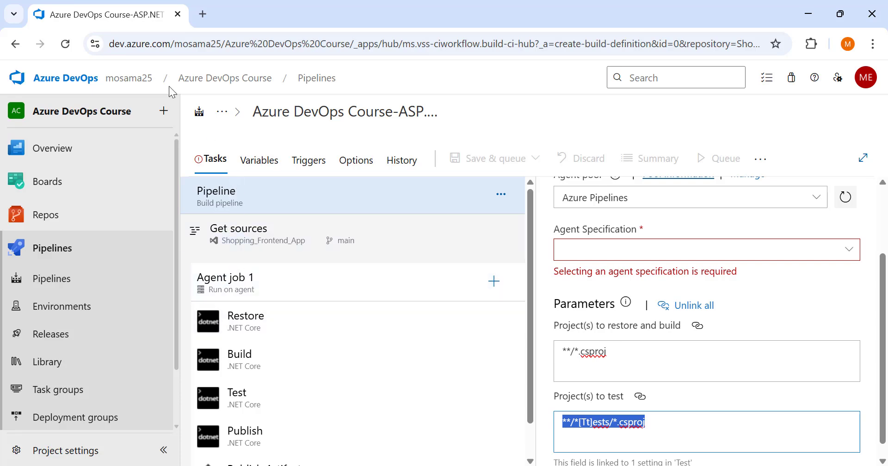
Return to the template selection, discarding the ASP.NET Core pipeline, and apply the Empty pipeline template.
left_click(15, 43)
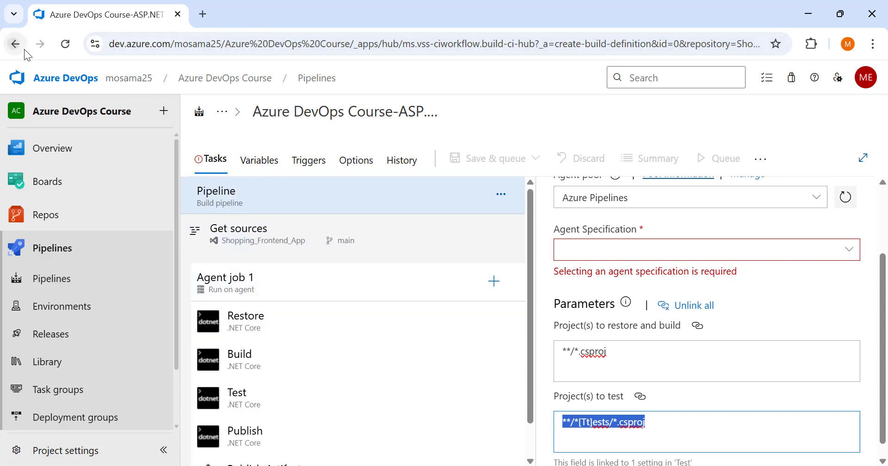
left_click(505, 144)
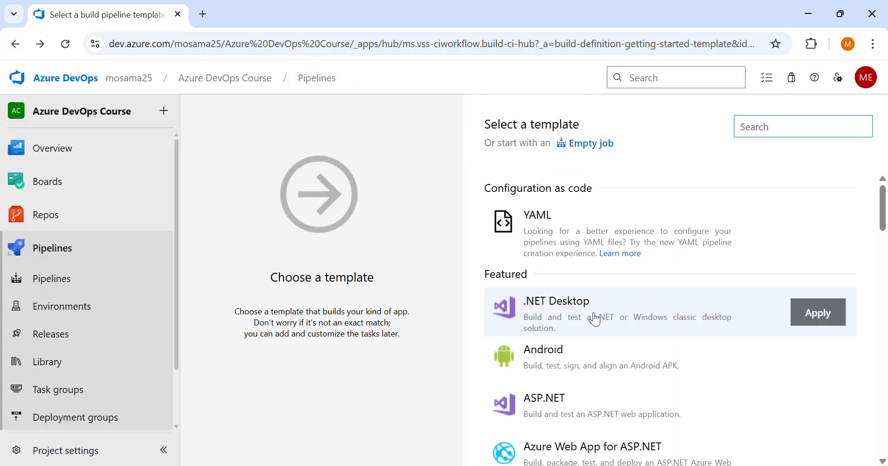
scroll(606, 343, "down", 12)
scroll(607, 350, "down", 15)
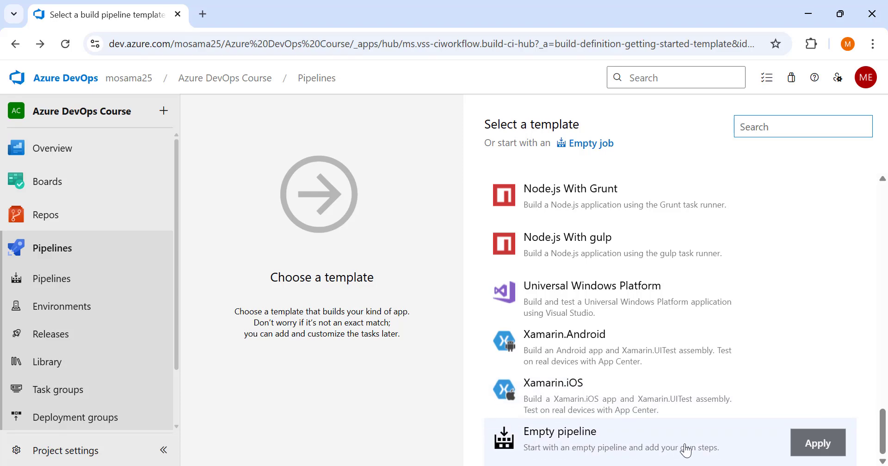
left_click(804, 443)
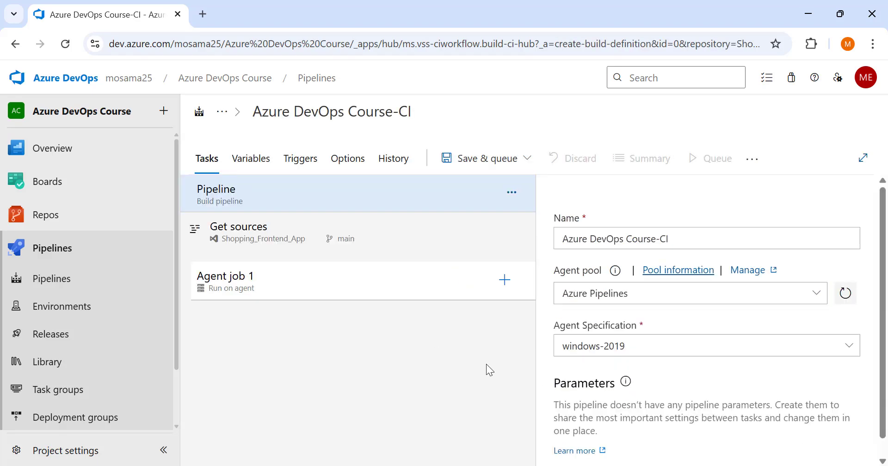
Set Agent job 1 to use the Azure Pipelines agent pool with the windows-latest agent specification.
left_click(369, 282)
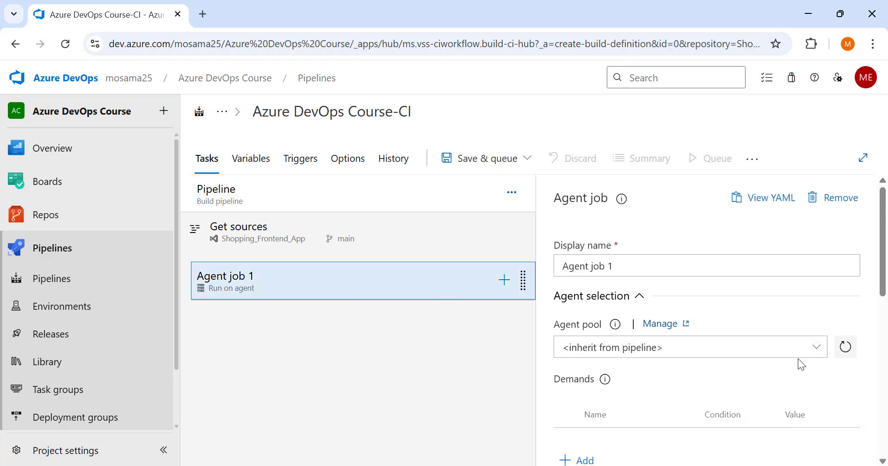
left_click(817, 347)
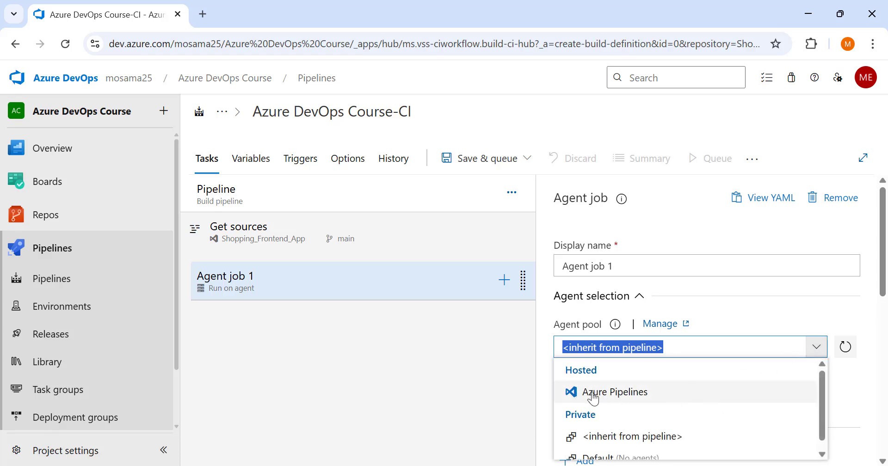
left_click(611, 392)
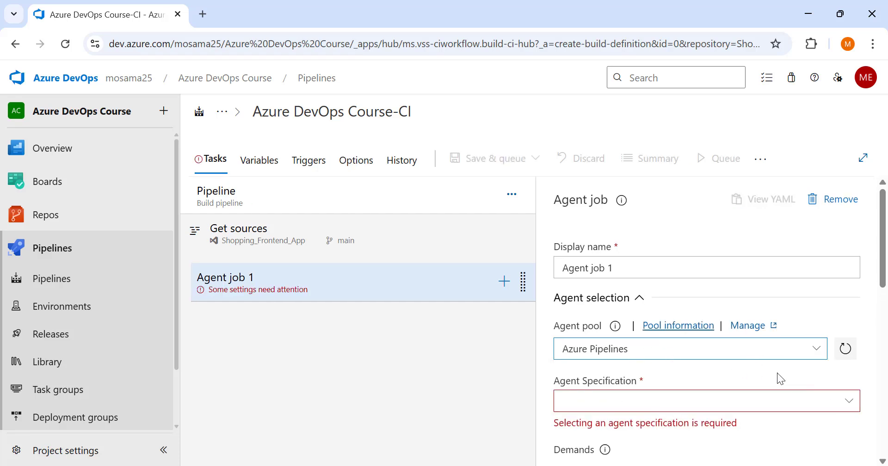
scroll(777, 378, "down", 2)
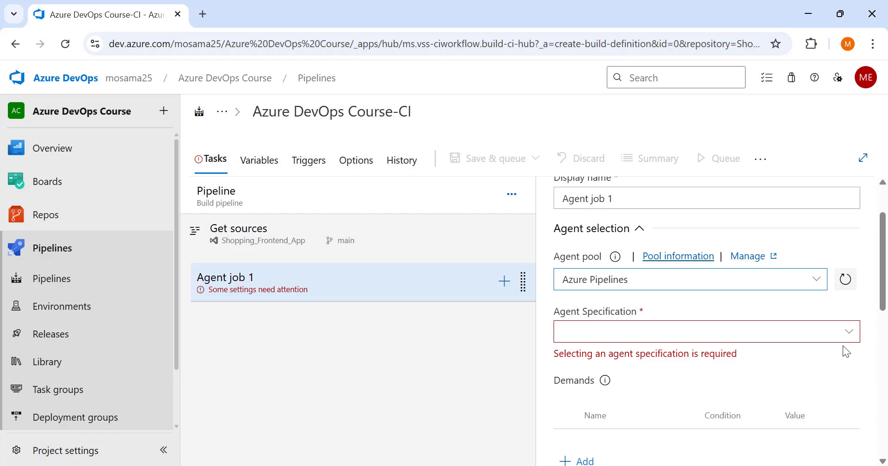
left_click(852, 339)
scroll(725, 408, "down", 3)
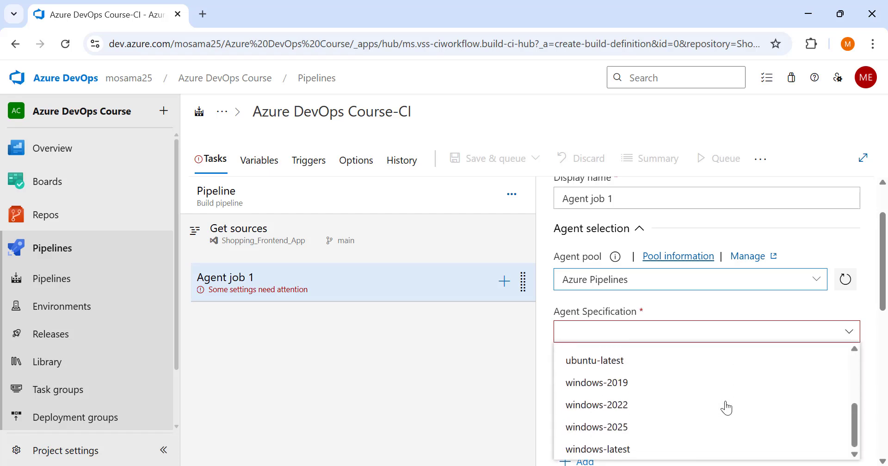
scroll(694, 430, "up", 2)
scroll(657, 451, "down", 2)
left_click(617, 451)
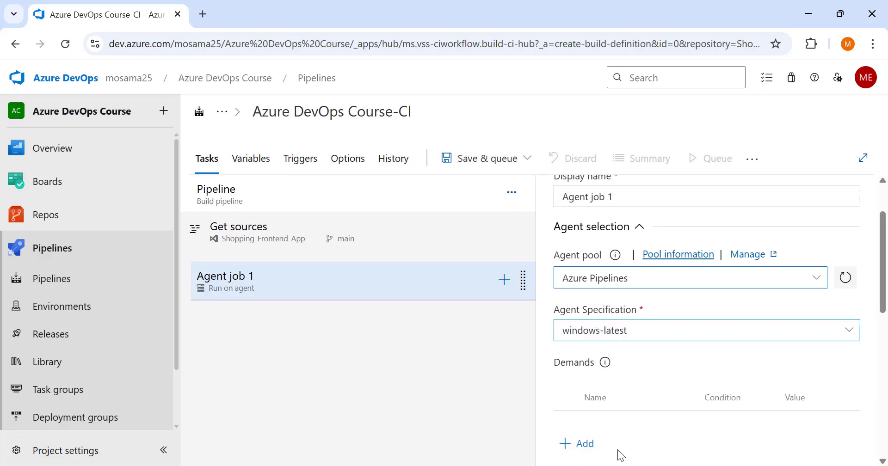
Review the agent job's execution settings and change its display name to Dotnet Core CI.
scroll(646, 367, "down", 8)
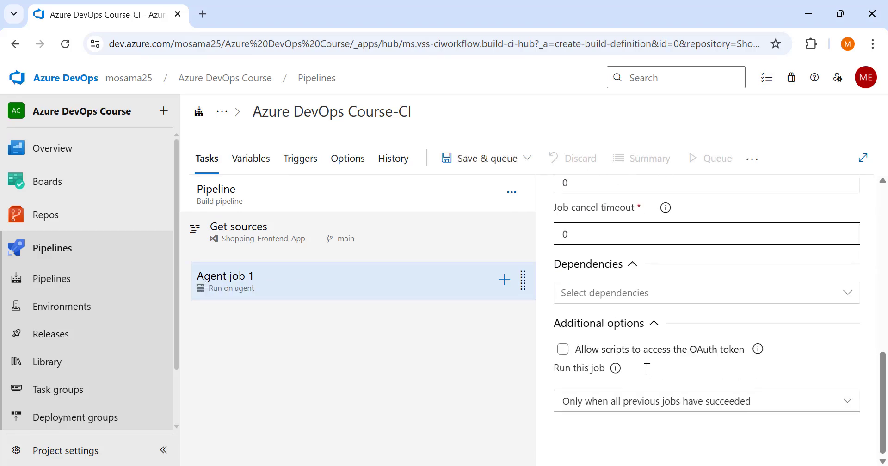
scroll(646, 368, "up", 3)
scroll(643, 370, "down", 1)
scroll(644, 370, "up", 5)
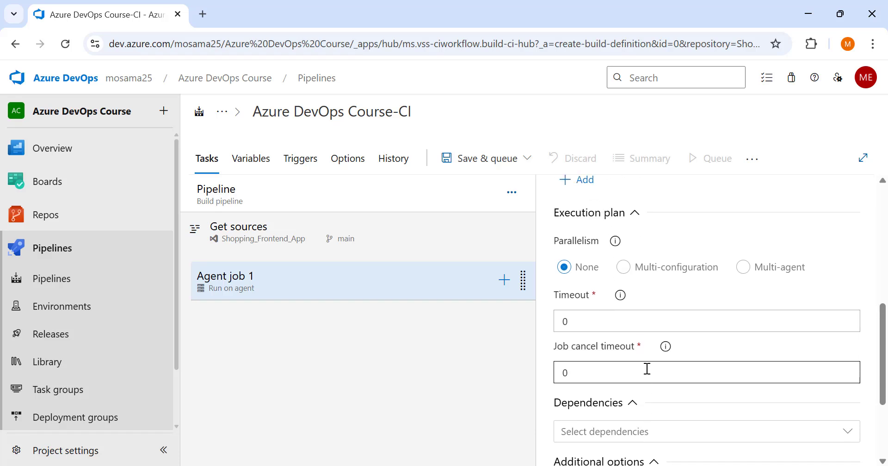
scroll(638, 326, "up", 1)
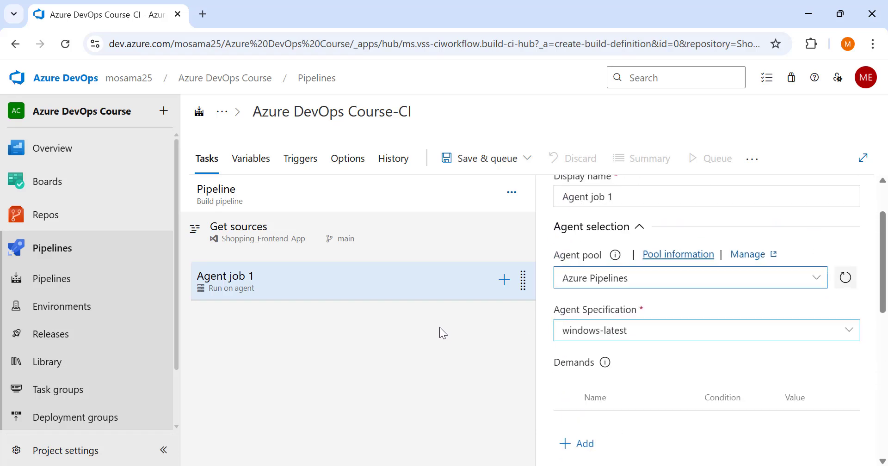
scroll(561, 277, "up", 2)
left_click_drag(617, 268, 562, 265)
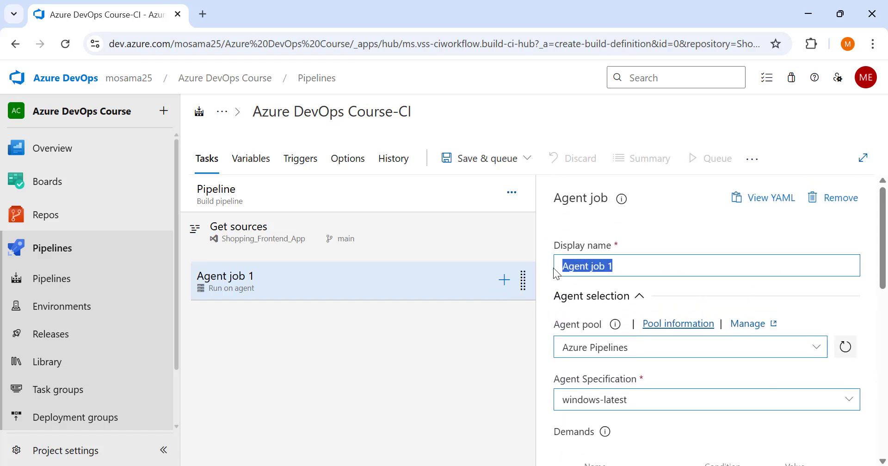
key("BackSpace")
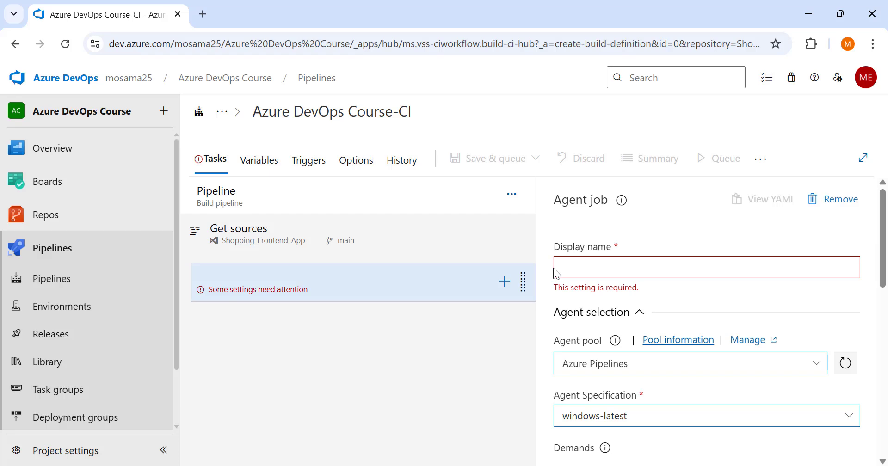
type("DO")
key("BackSpace")
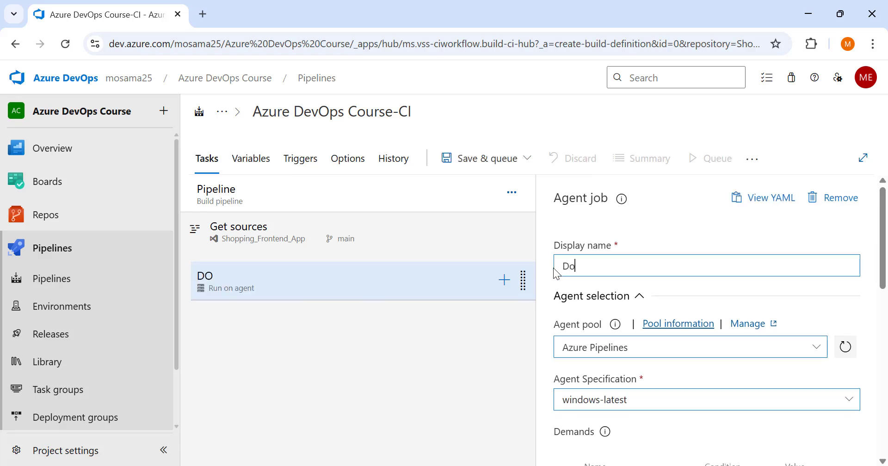
type("otnet Core C")
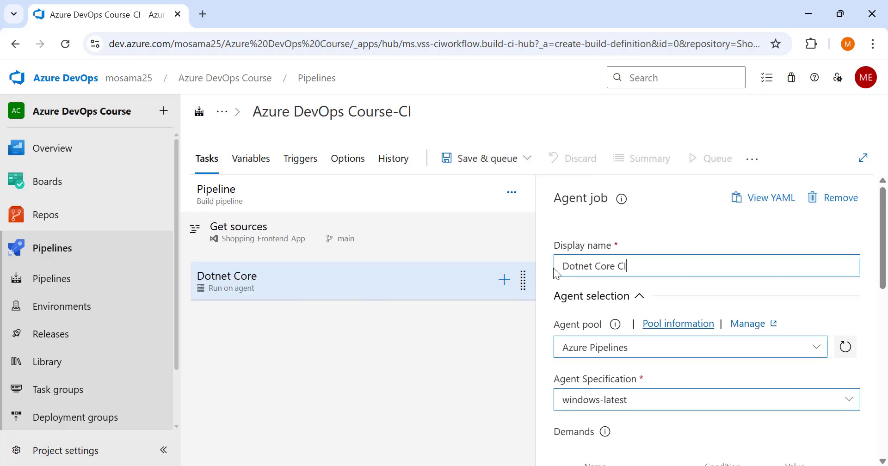
type("I")
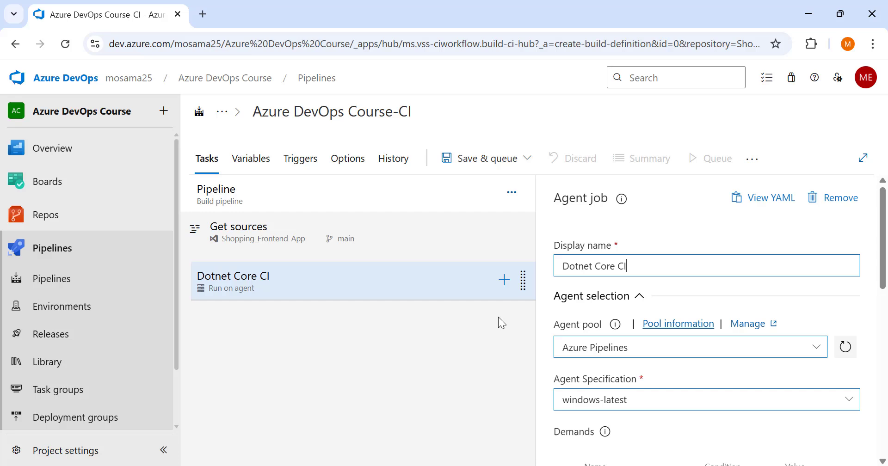
Add a .NET Core task to the Dotnet Core CI job and set its command to restore.
left_click(505, 281)
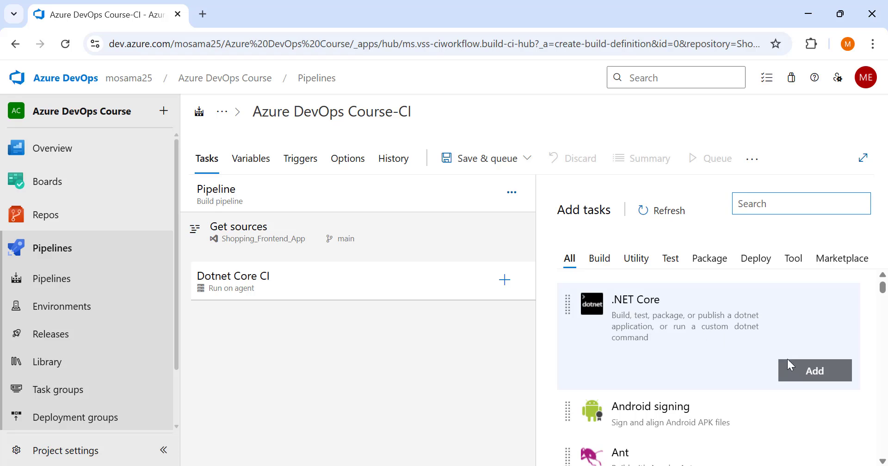
left_click(814, 371)
left_click(293, 313)
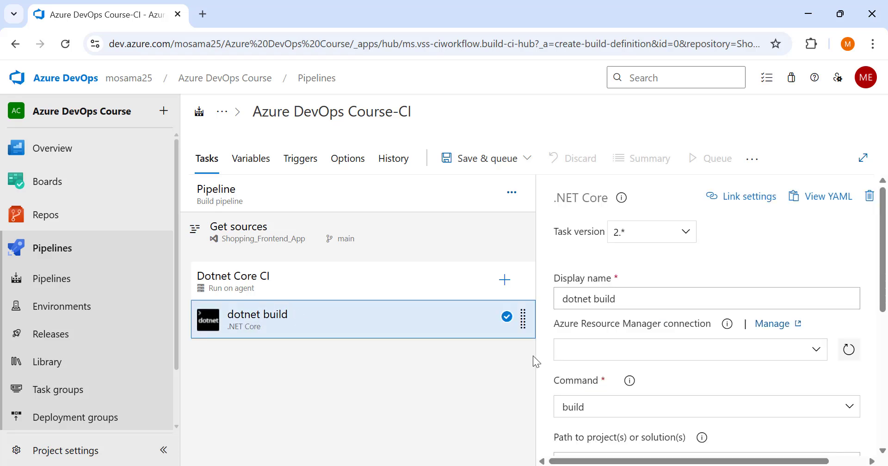
scroll(550, 347, "down", 3)
scroll(611, 327, "up", 3)
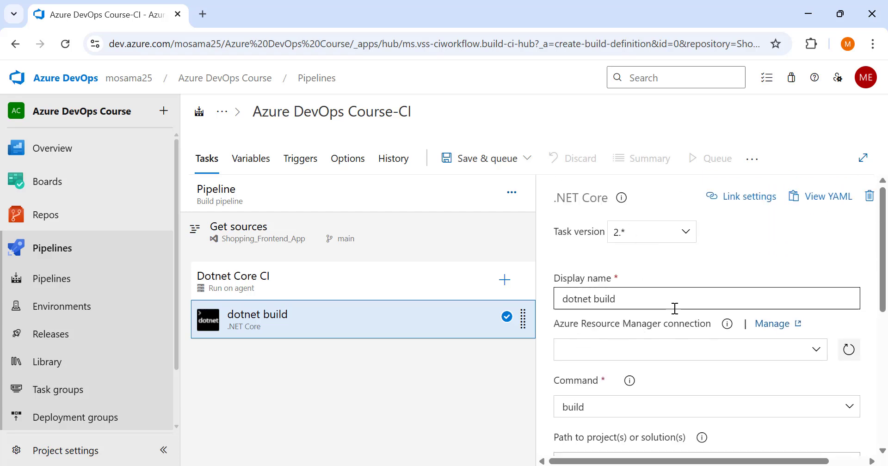
scroll(660, 384, "down", 3)
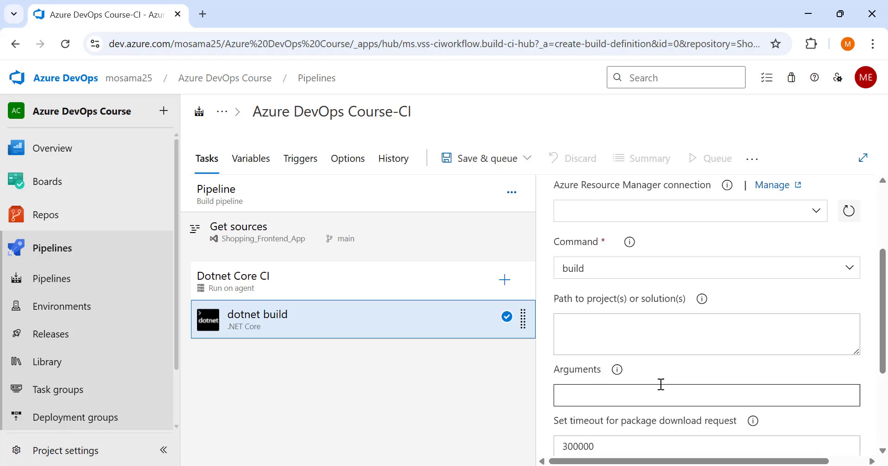
left_click(779, 275)
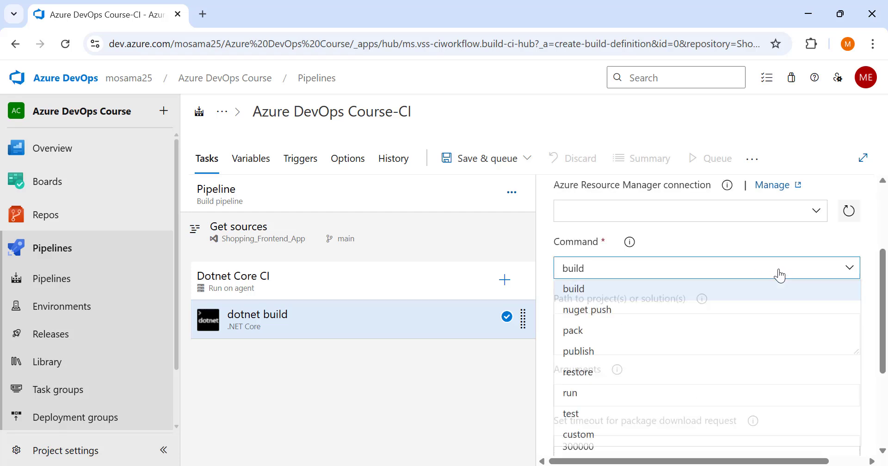
left_click(592, 372)
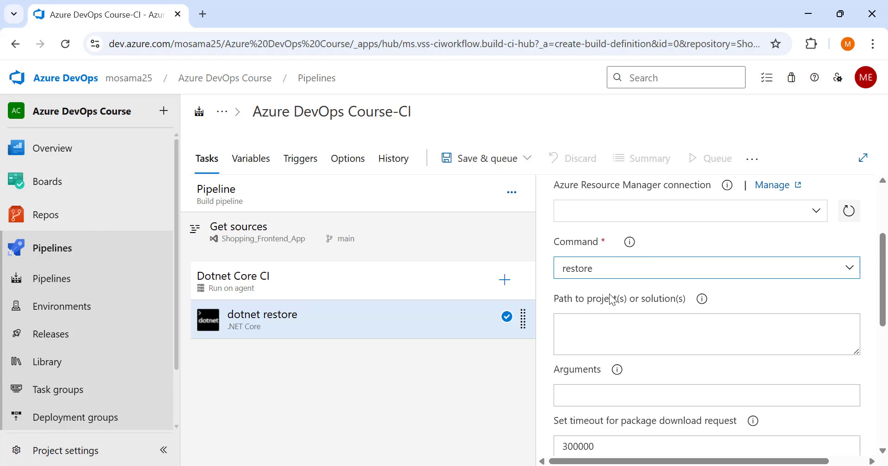
Set the dotnet restore task's path to projects or solutions to *.sln and review its feed settings.
left_click_drag(612, 303, 555, 298)
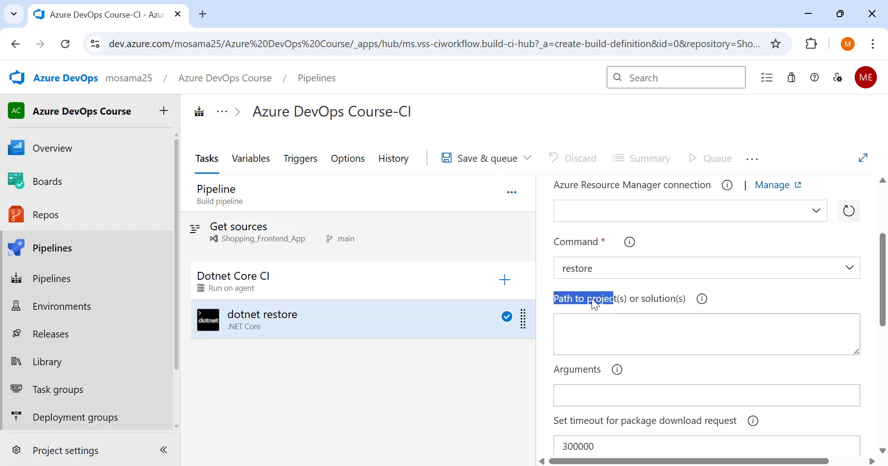
left_click(567, 296)
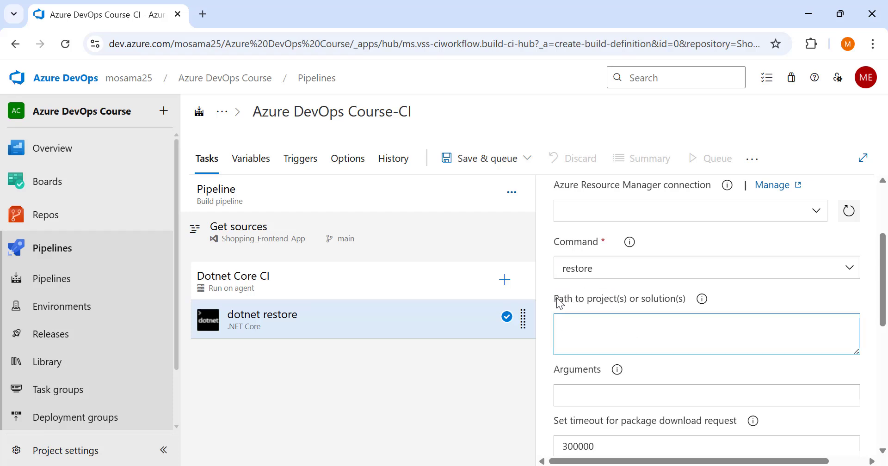
left_click_drag(558, 300, 697, 299)
left_click(662, 328)
left_click_drag(601, 330, 570, 324)
left_click(582, 321)
left_click_drag(589, 327, 557, 324)
left_click(596, 338)
scroll(657, 402, "down", 5)
scroll(661, 414, "down", 2)
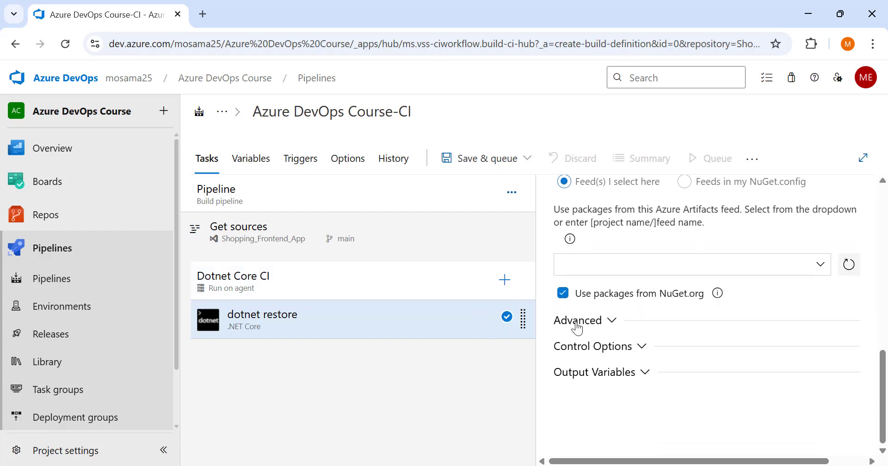
Add a second .NET Core task with the build command and set its path to projects or solutions to *.sln.
left_click(504, 280)
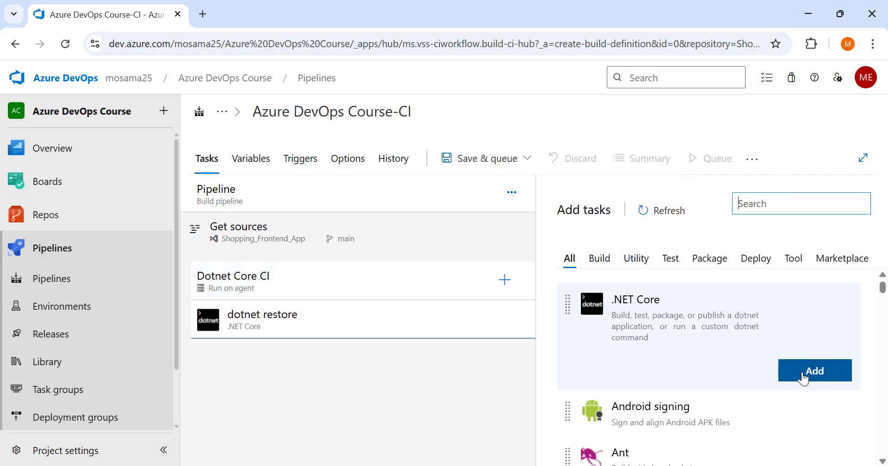
left_click(810, 380)
left_click(400, 365)
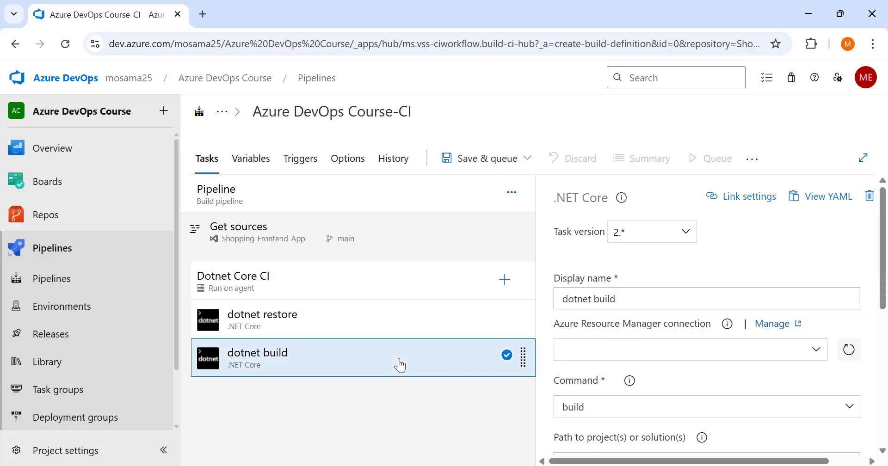
scroll(724, 398, "down", 2)
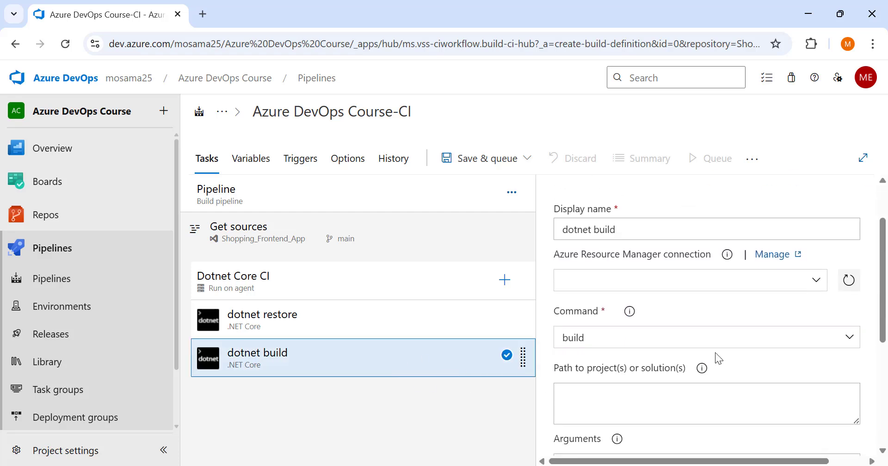
scroll(652, 391, "down", 2)
left_click(632, 328)
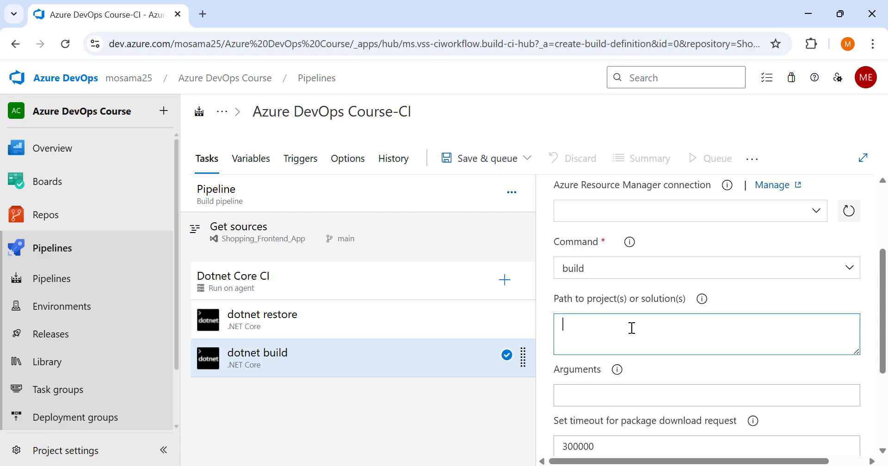
type("*.sln")
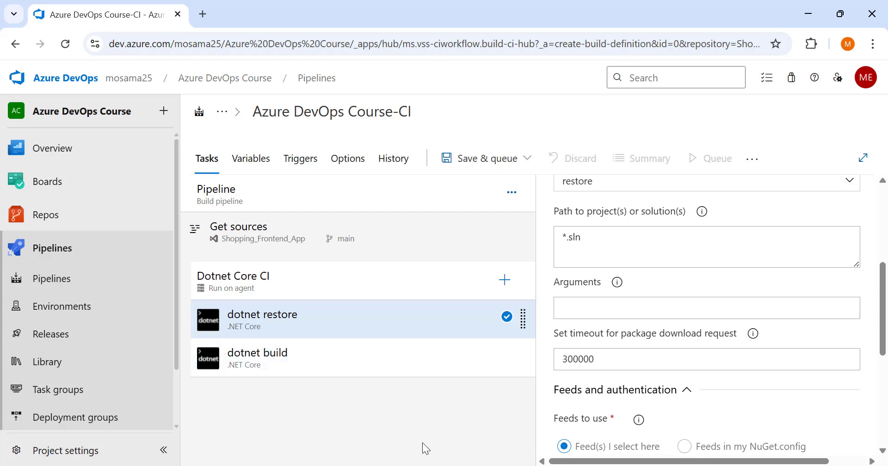
Add a third .NET Core task to the Dotnet Core CI job and set its command to publish.
left_click(504, 281)
mouse_move(783, 309)
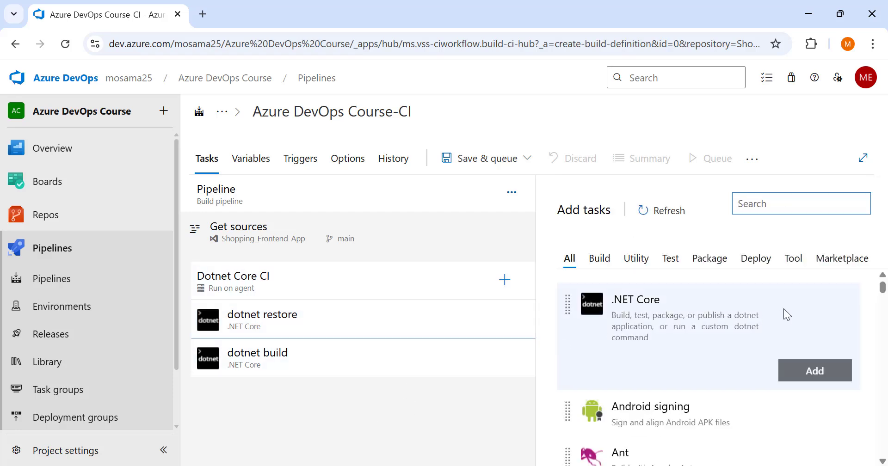
left_click(812, 372)
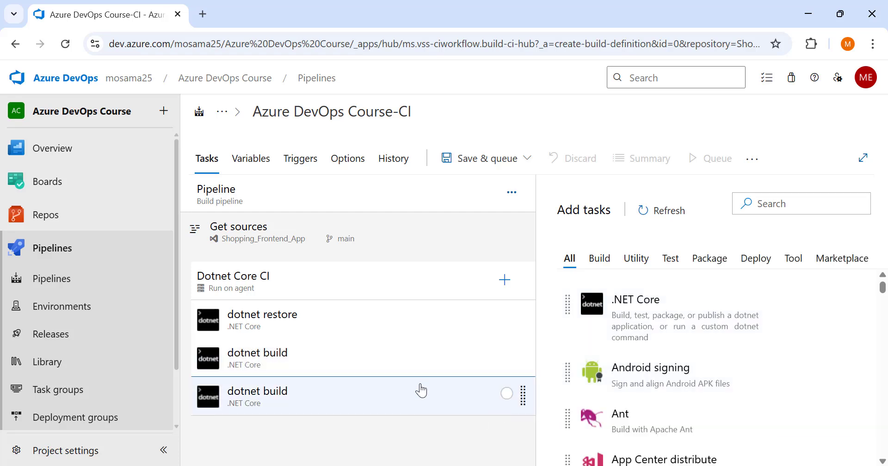
left_click(419, 406)
scroll(613, 341, "down", 3)
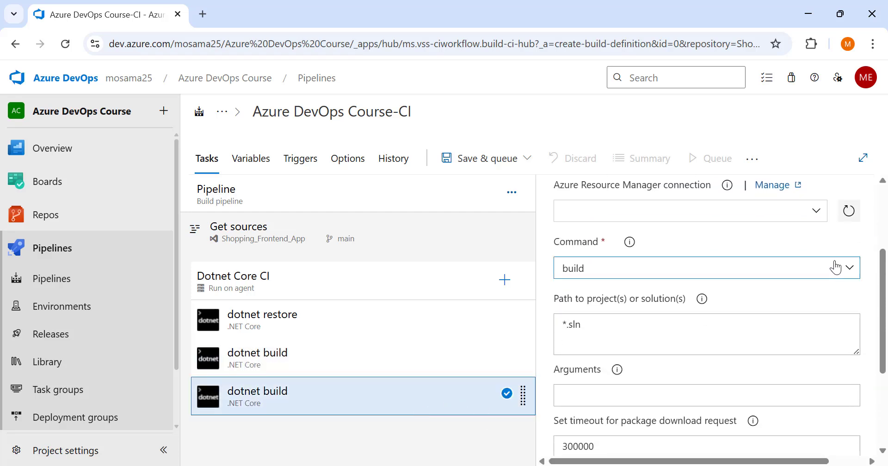
left_click(853, 277)
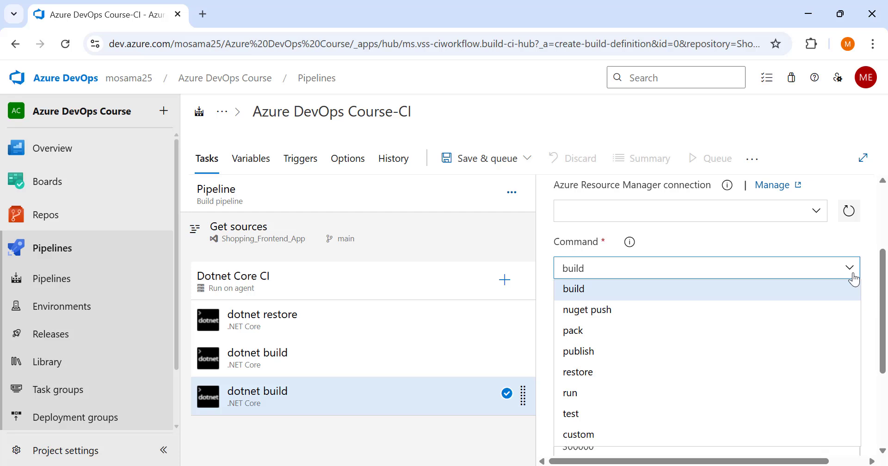
left_click(618, 356)
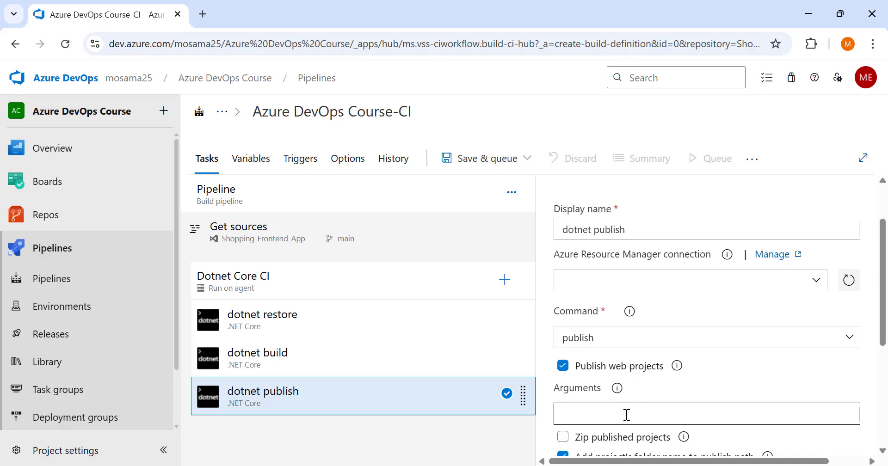
Set the dotnet publish task's arguments to --configuration Release --output $(build.artifactstagingdirectory).
scroll(627, 415, "down", 2)
left_click(651, 348)
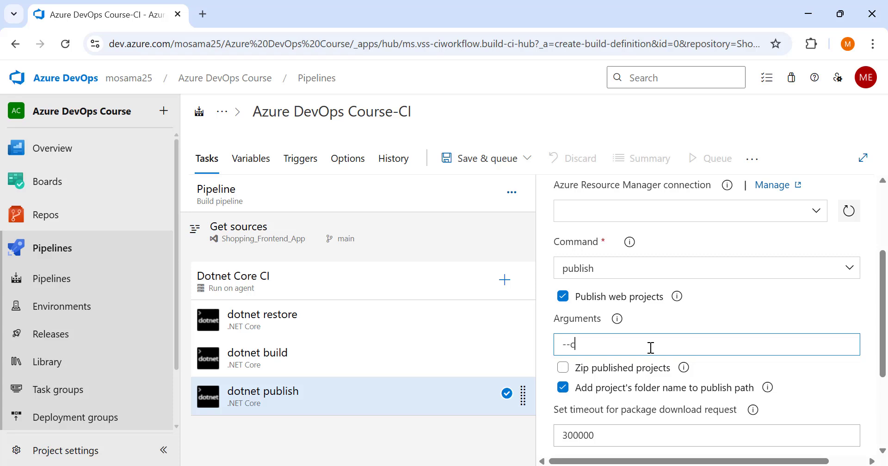
type("--configu")
type("ration Release --")
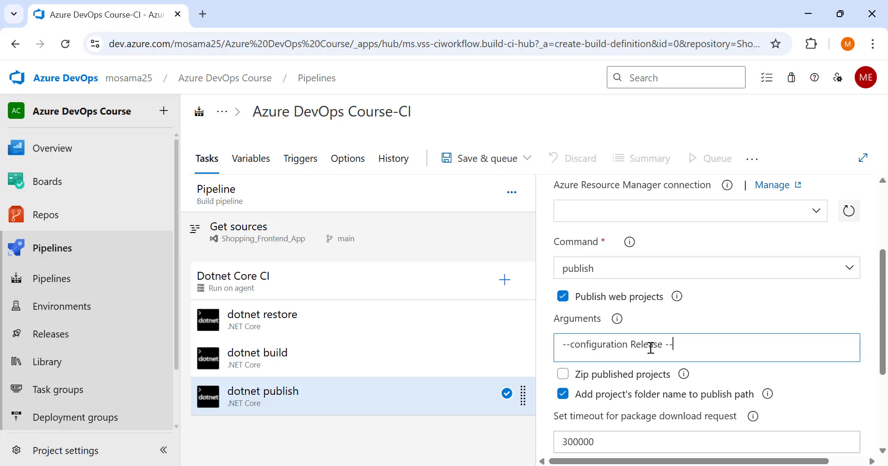
type("output")
type("$(build.artifactstagingdirectory)")
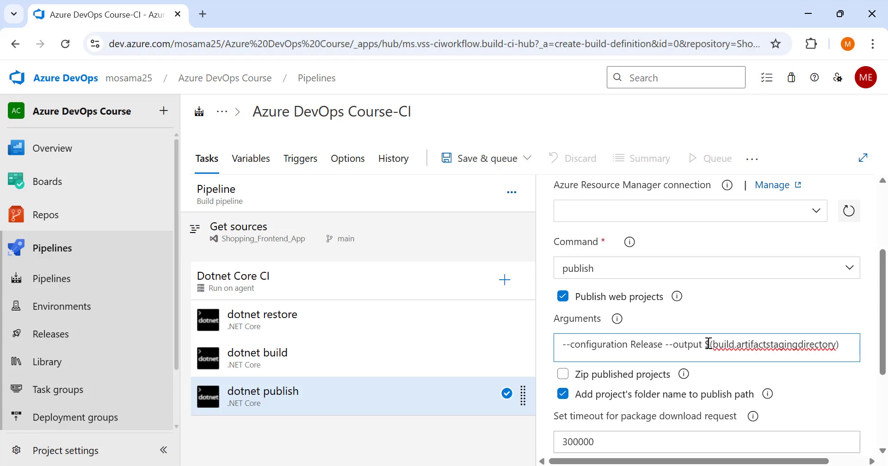
Examine the syntax of the $(build.artifactstagingdirectory) variable in the dotnet publish task's arguments.
left_click_drag(707, 343, 713, 344)
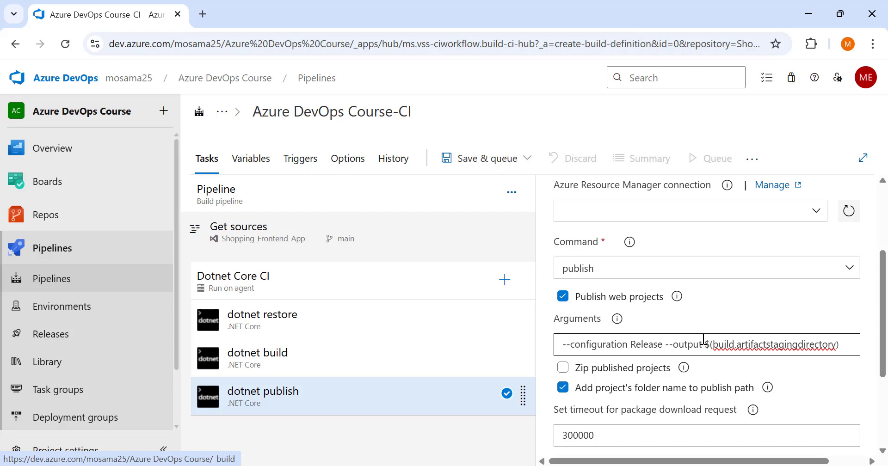
left_click_drag(706, 344, 710, 344)
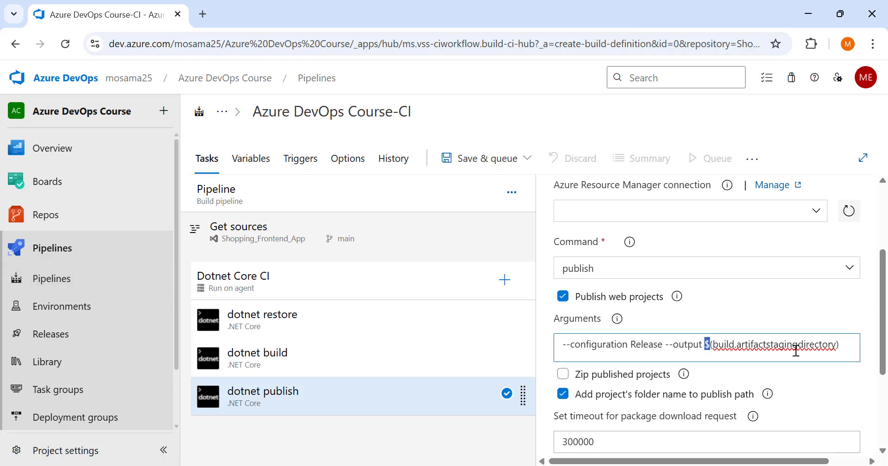
left_click_drag(843, 345, 837, 345)
left_click_drag(714, 345, 836, 343)
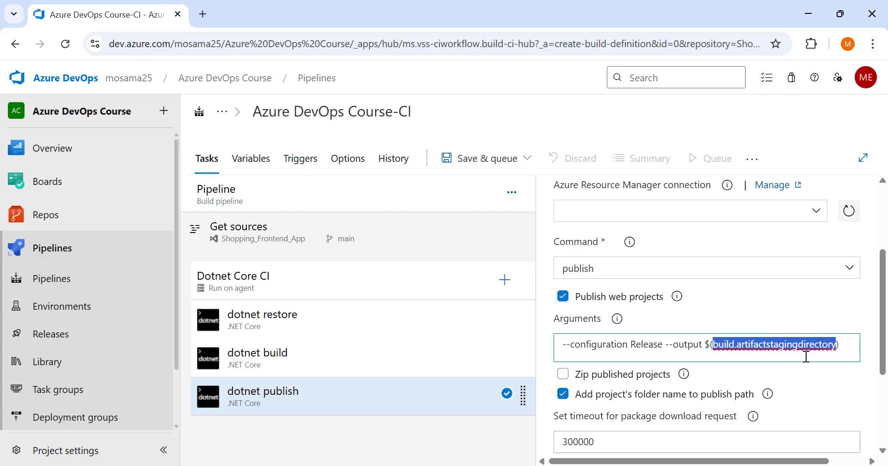
left_click(731, 353)
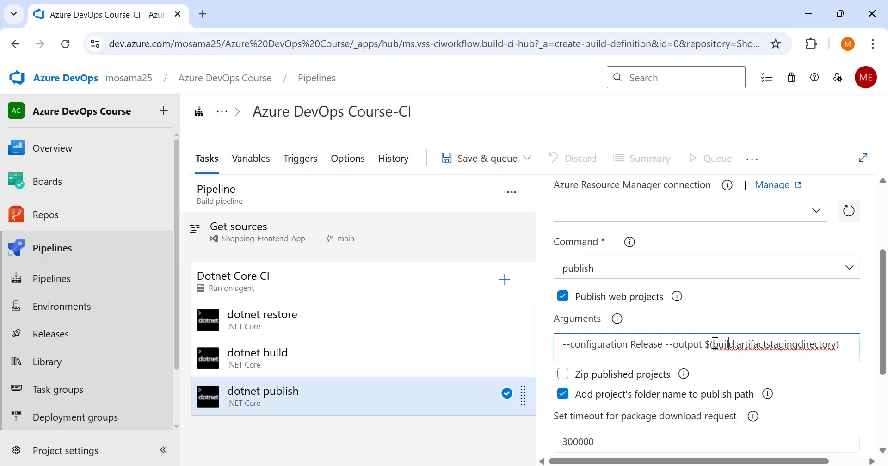
left_click_drag(714, 343, 834, 344)
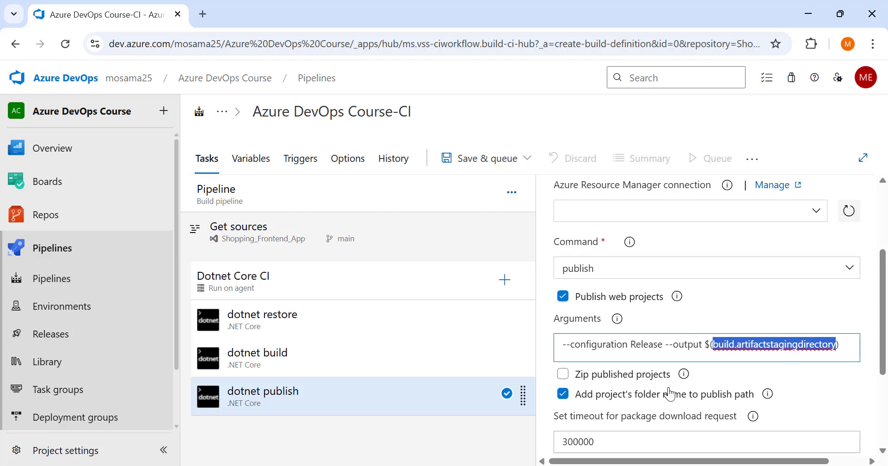
Add a Publish build artifacts task to the Dotnet Core CI job and open its settings.
scroll(661, 402, "down", 2)
left_click(382, 428)
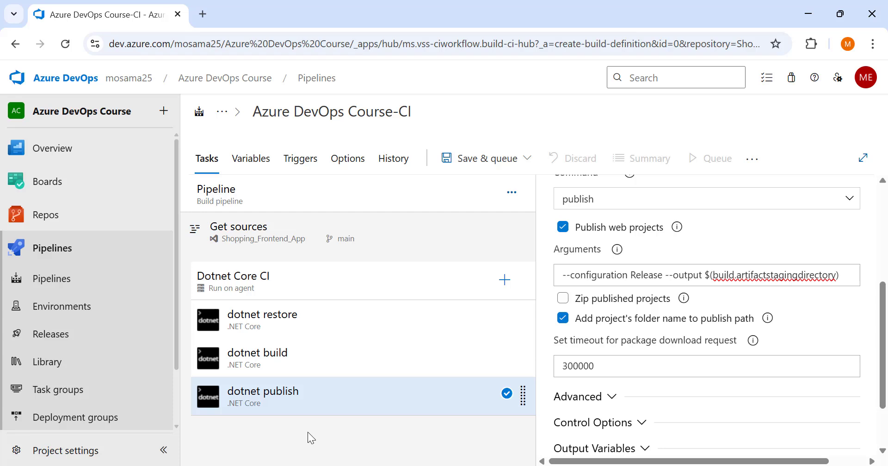
left_click(504, 280)
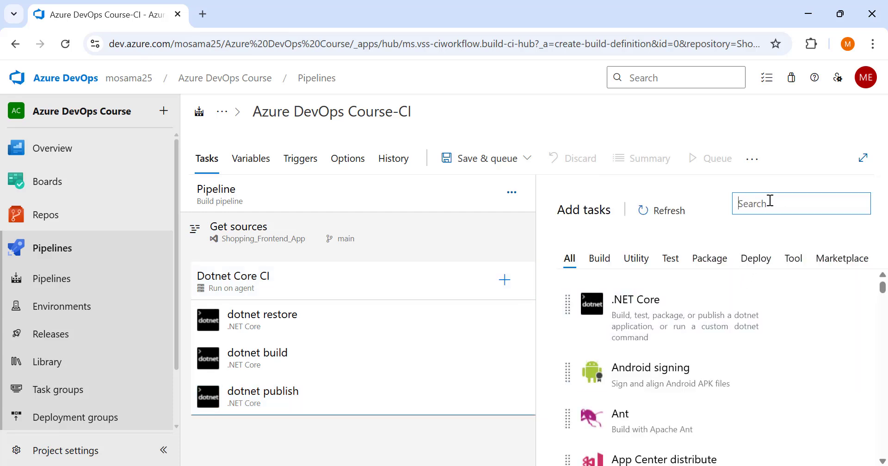
type("p")
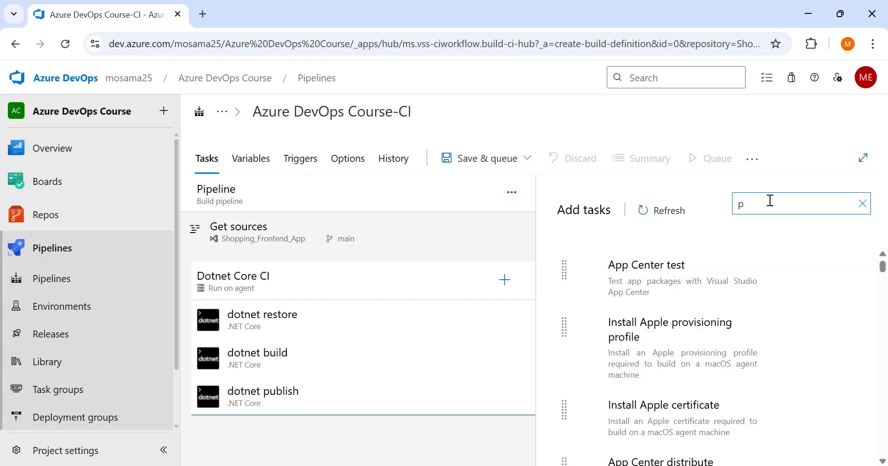
type("ublish build")
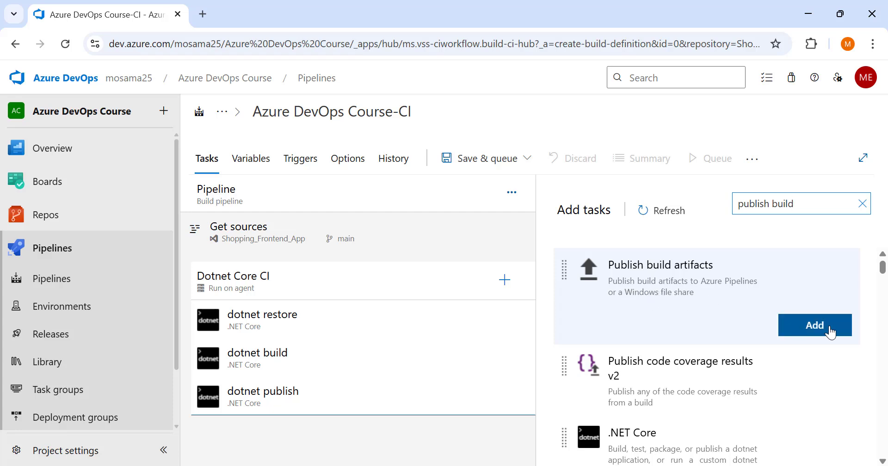
left_click(826, 326)
left_click(311, 445)
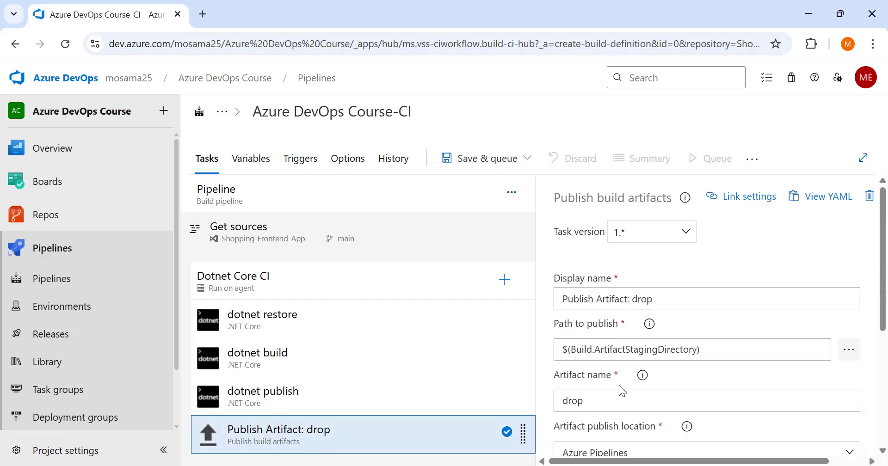
Compare the Publish Artifact task's path to publish with the output directory in the dotnet publish task's arguments.
scroll(619, 386, "down", 3)
left_click_drag(700, 211, 557, 226)
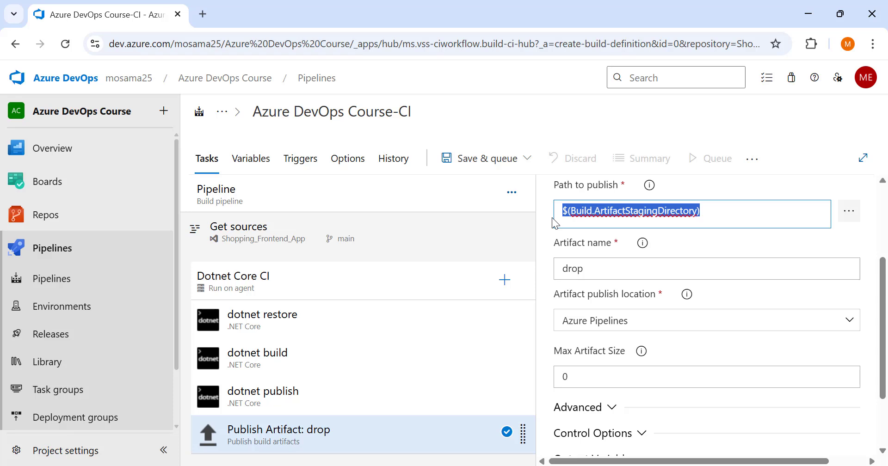
left_click(729, 212)
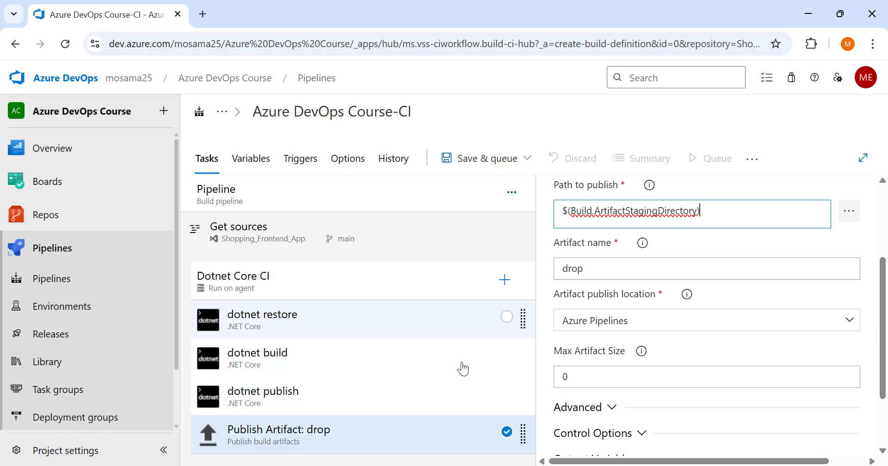
left_click(413, 402)
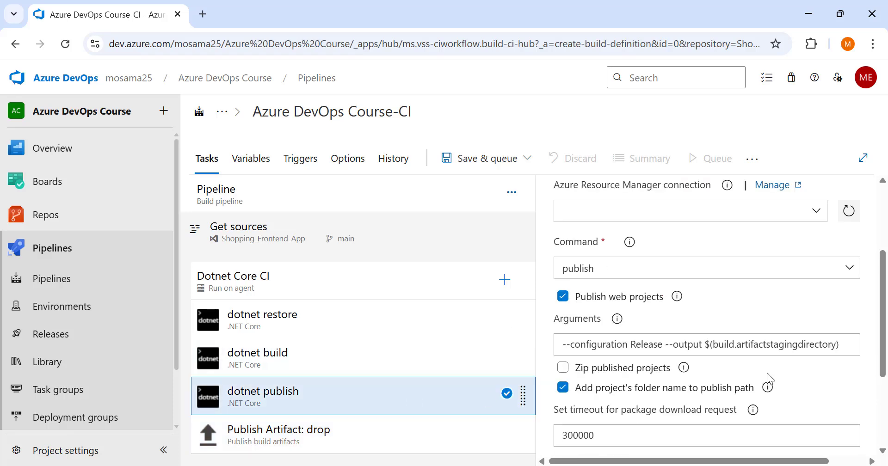
left_click_drag(842, 345, 638, 350)
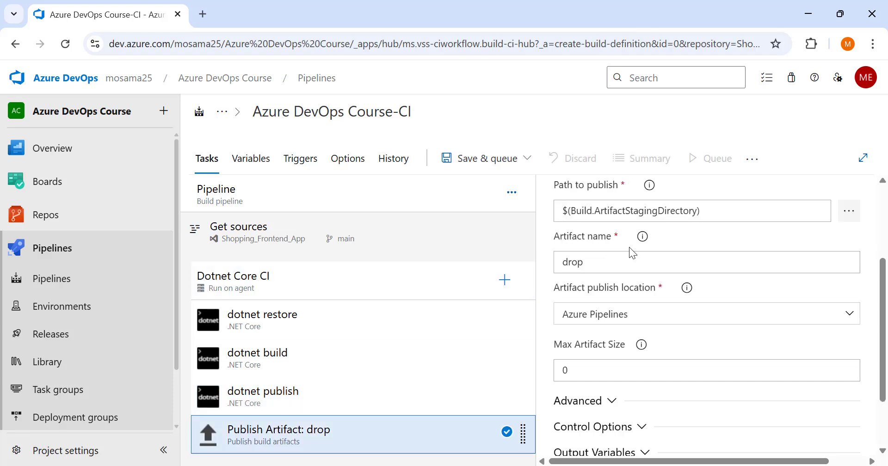
scroll(630, 259, "up", 1)
scroll(629, 259, "up", 3)
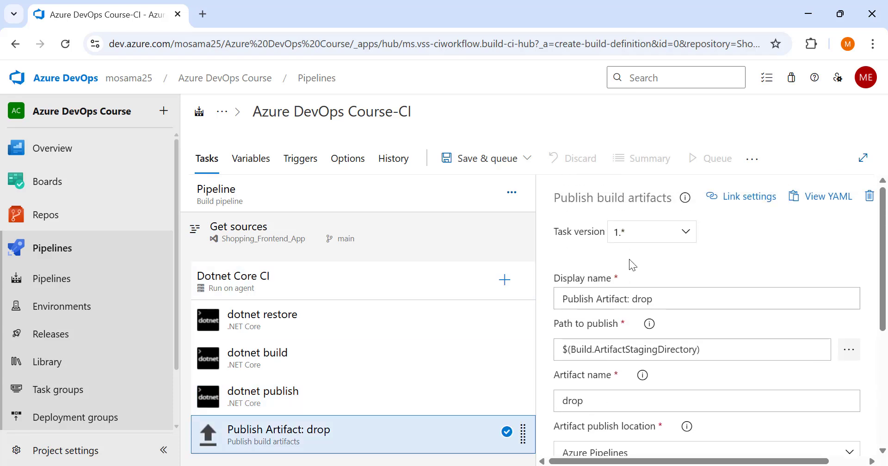
scroll(625, 324, "down", 5)
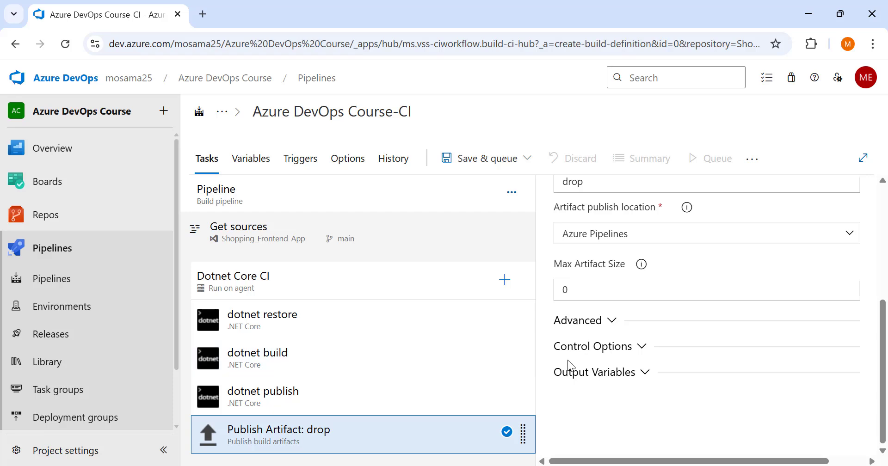
Save the pipeline and start a manual run with the preset run parameters.
left_click(509, 165)
left_click(493, 190)
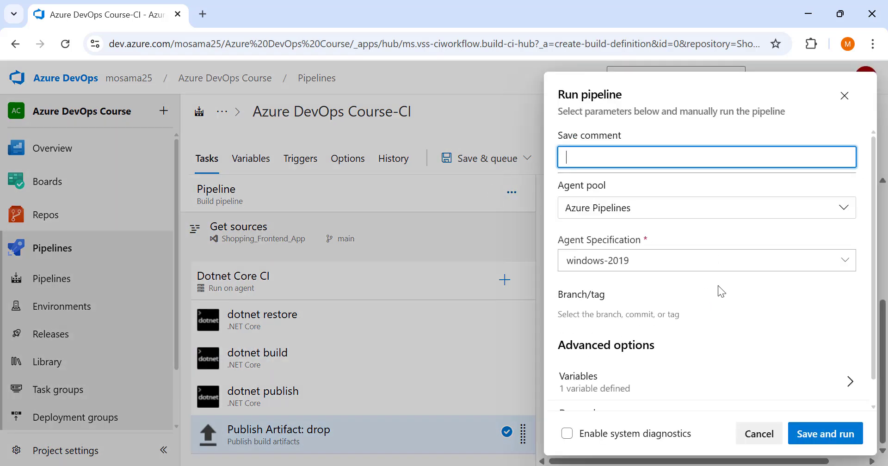
left_click(825, 439)
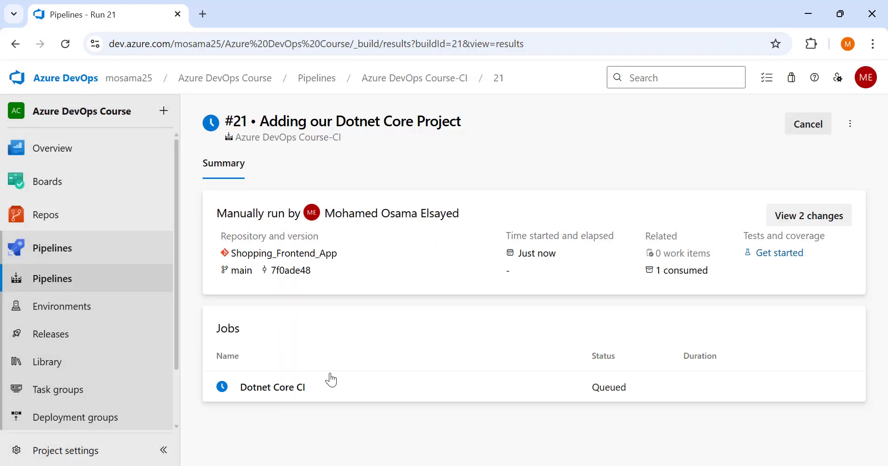
Examine the Publish Artifact log of the Dotnet Core CI job and review the run's summary.
left_click(262, 387)
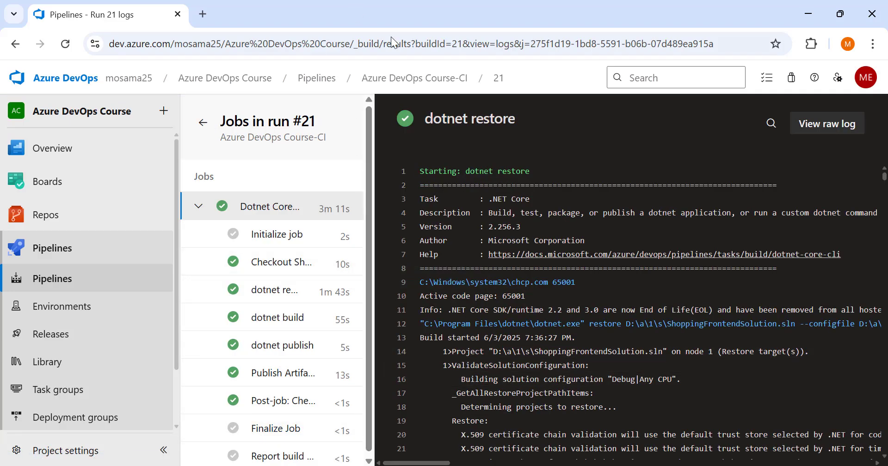
left_click(290, 382)
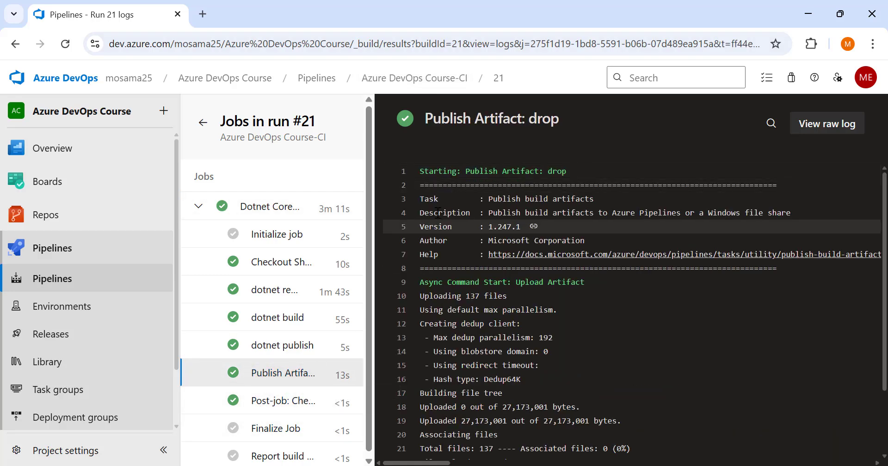
left_click(498, 82)
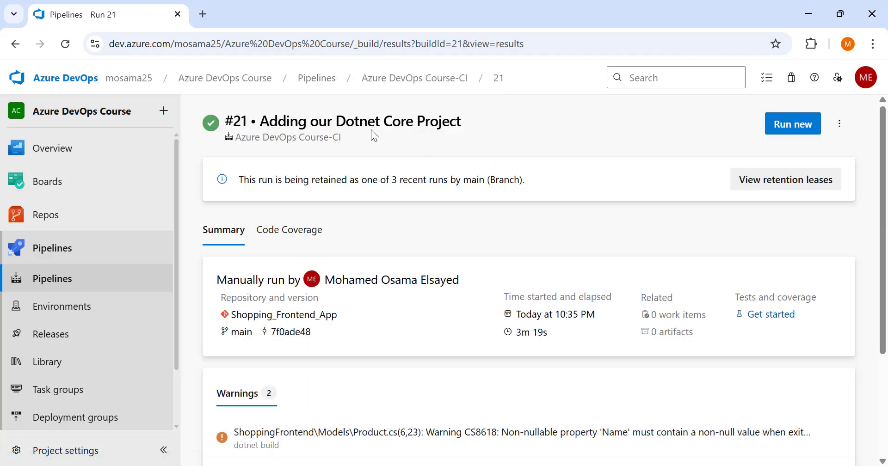
left_click_drag(458, 123, 260, 122)
scroll(363, 237, "down", 2)
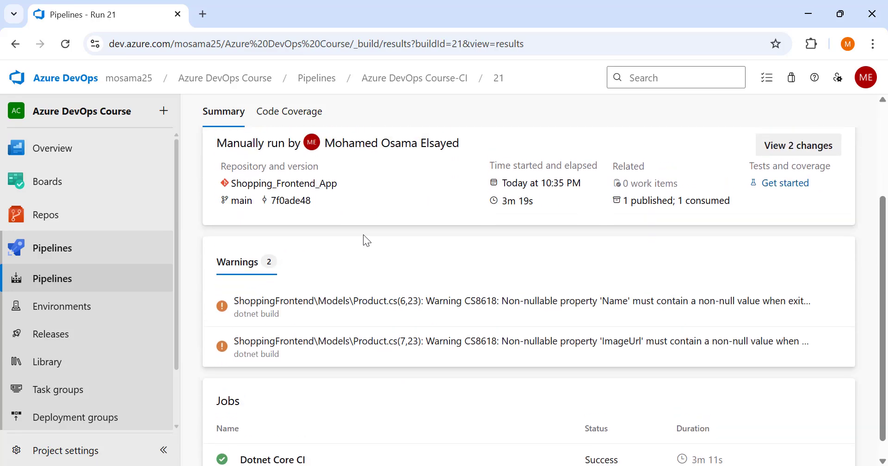
scroll(648, 267, "up", 1)
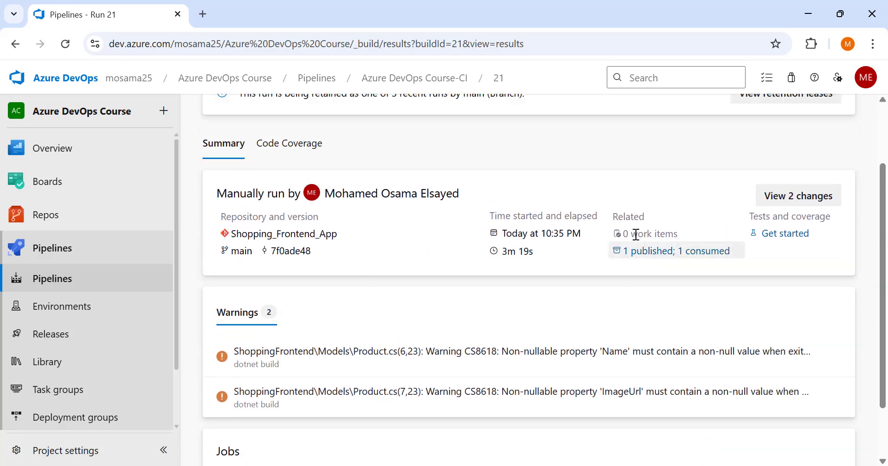
Open the run's published artifacts and look through the files in the drop artifact's ShoppingFrontend folder.
left_click(638, 262)
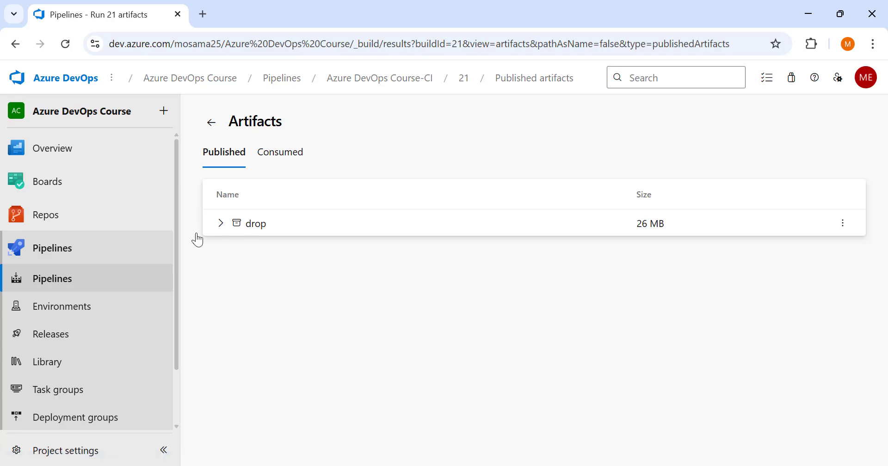
left_click(221, 223)
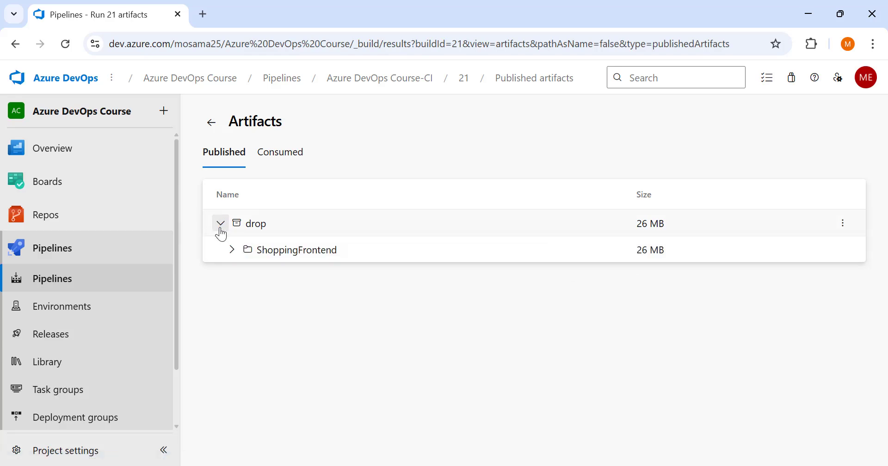
left_click(231, 249)
scroll(369, 281, "down", 20)
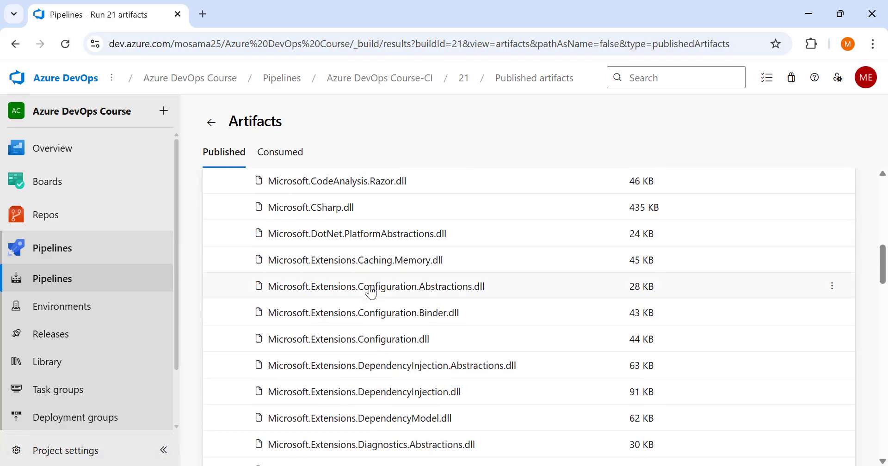
scroll(416, 326, "down", 15)
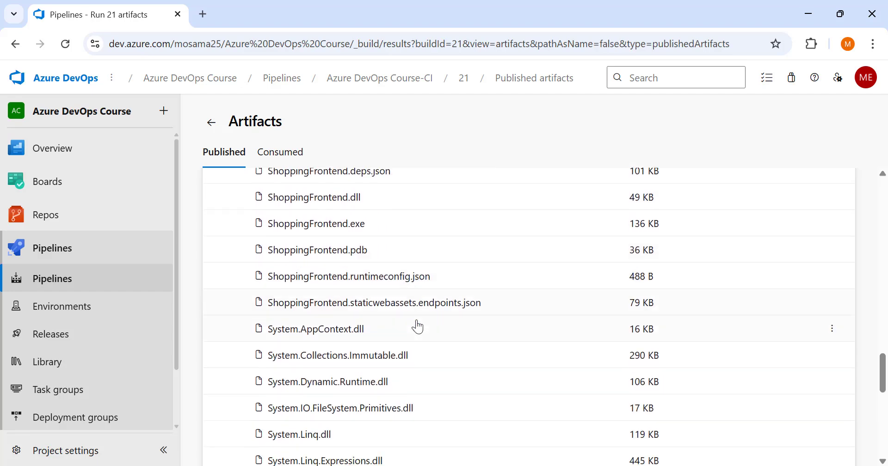
scroll(415, 326, "down", 3)
scroll(365, 234, "up", 12)
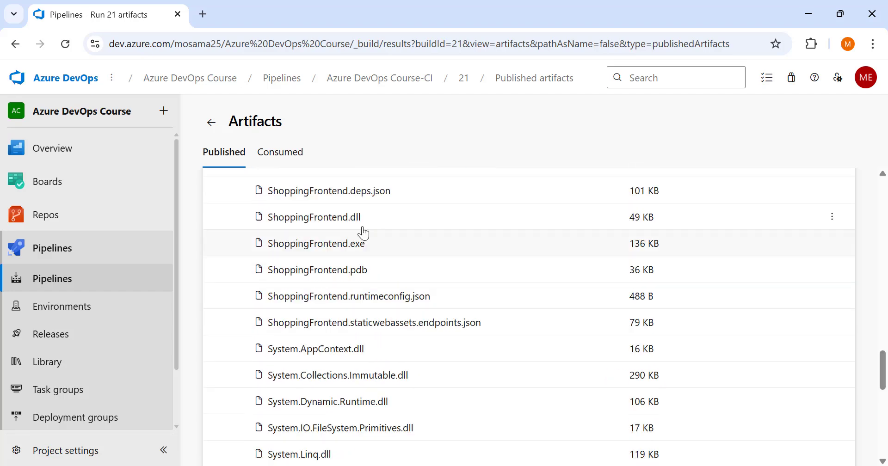
scroll(372, 239, "down", 2)
scroll(373, 239, "up", 15)
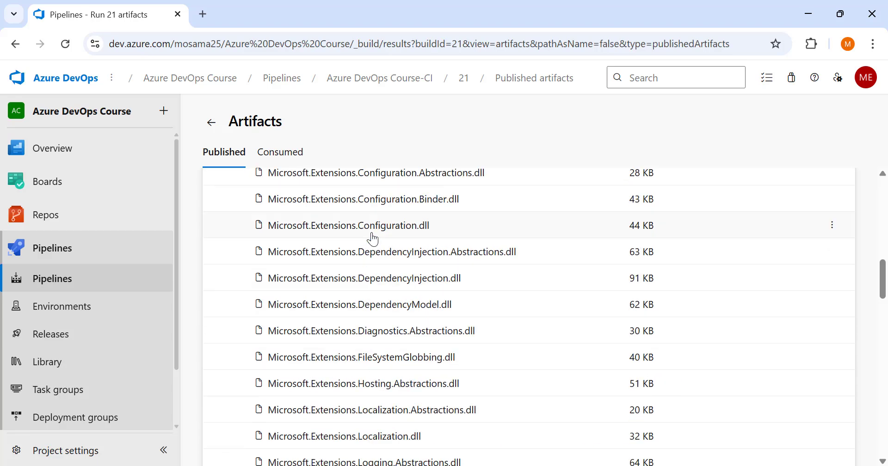
scroll(372, 239, "up", 3)
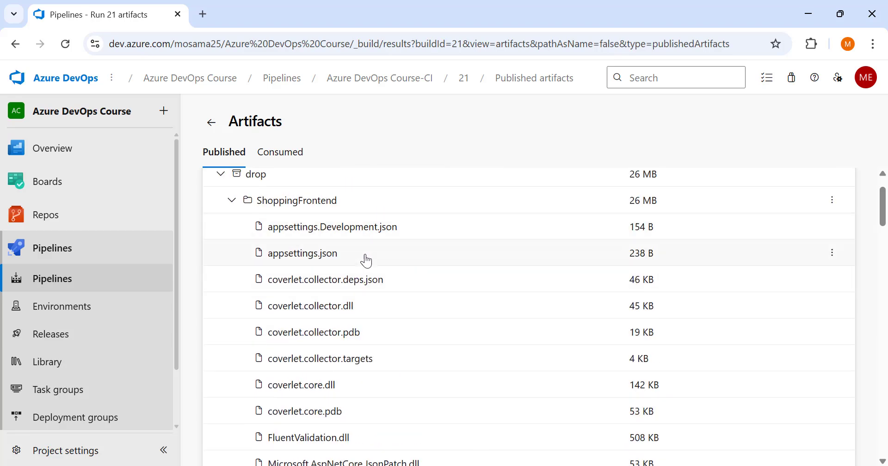
Open the Azure DevOps Course-CI pipeline for editing and enable its continuous integration trigger for Shopping_Frontend_App.
left_click(131, 277)
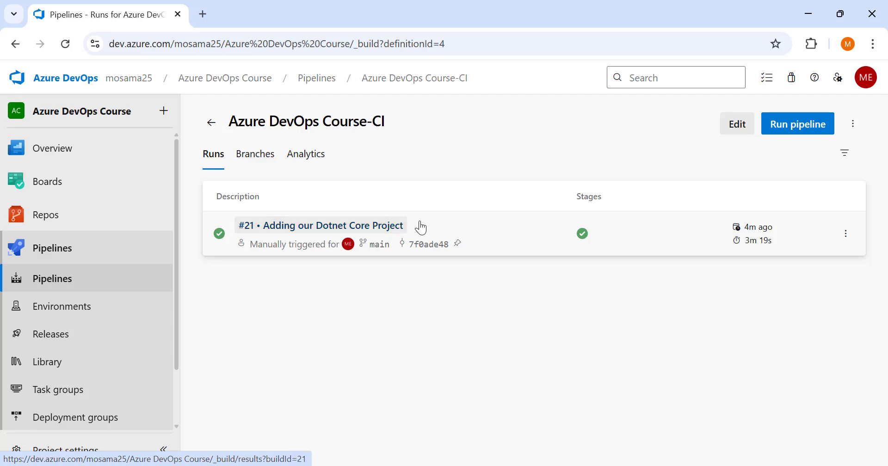
left_click(738, 125)
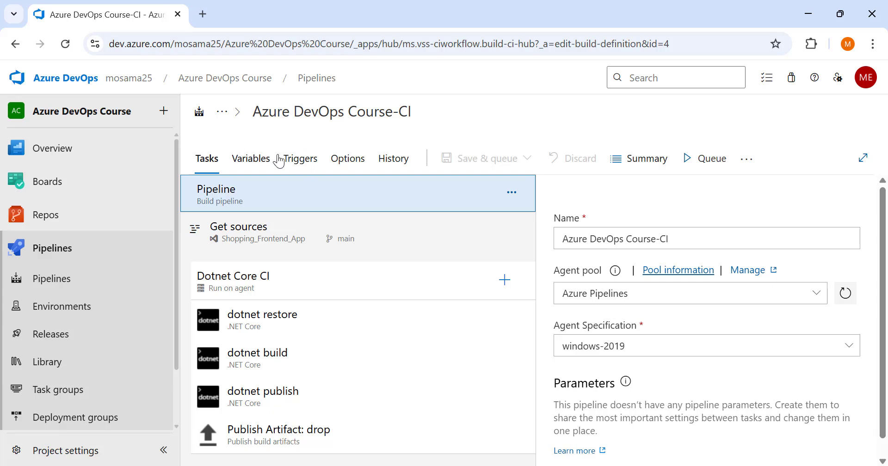
left_click(301, 160)
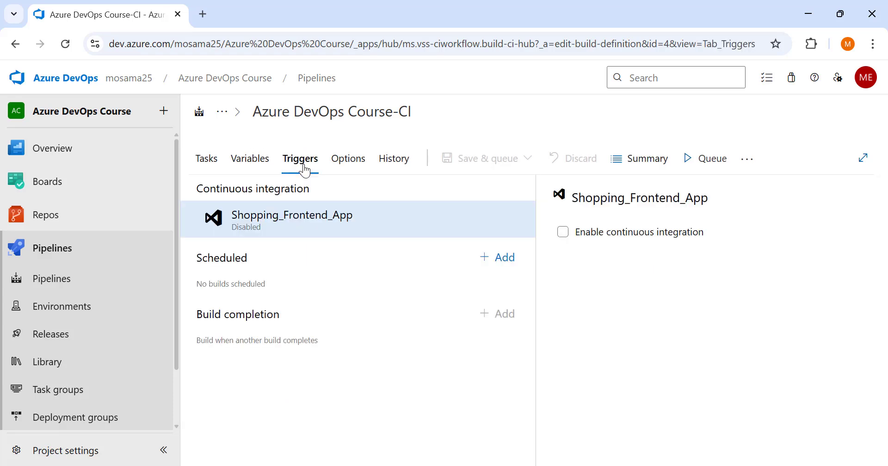
left_click(566, 234)
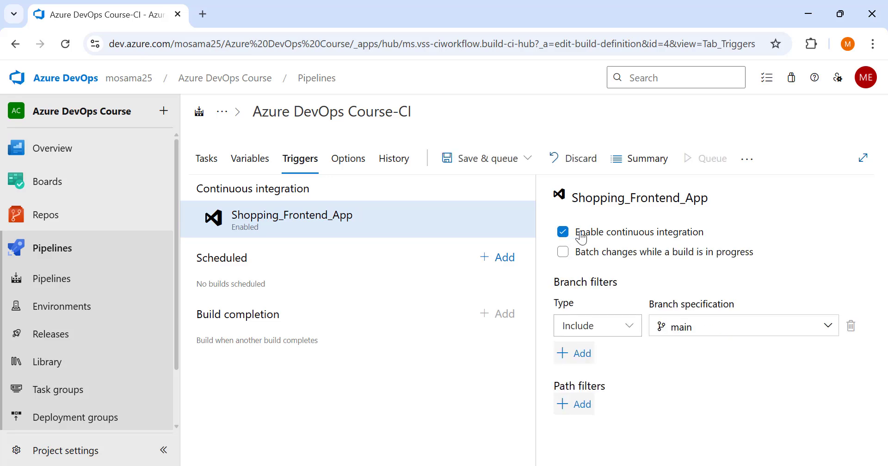
left_click(692, 327)
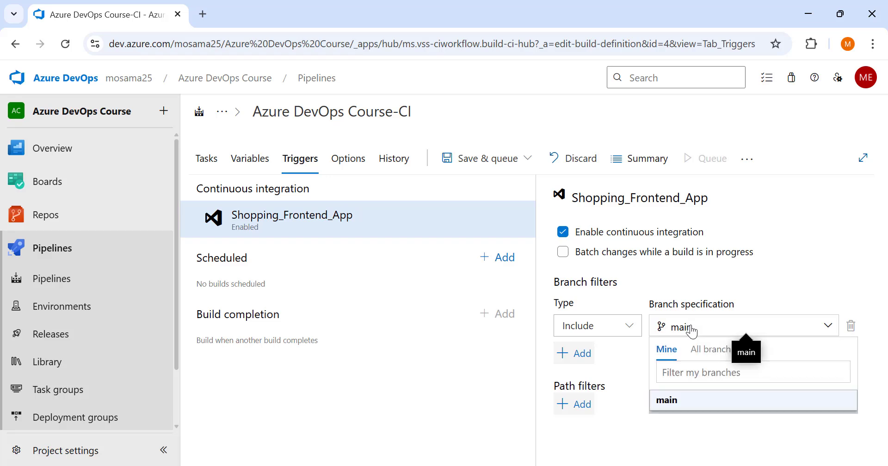
left_click(691, 329)
left_click(578, 368)
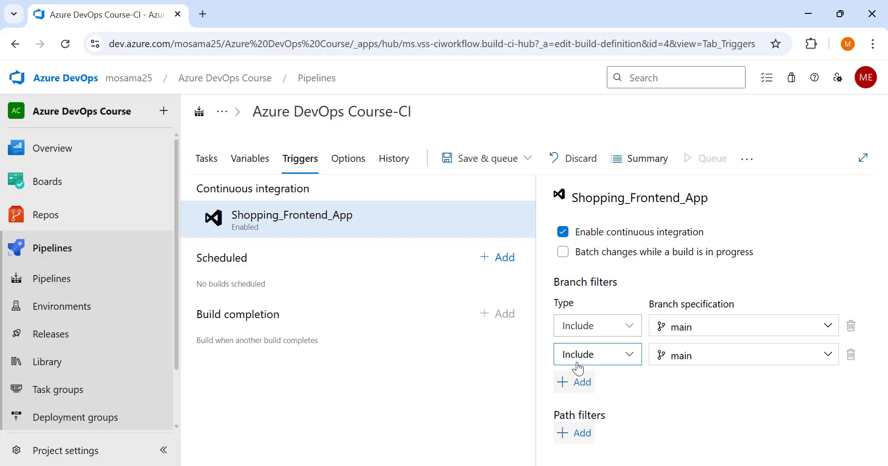
left_click(851, 354)
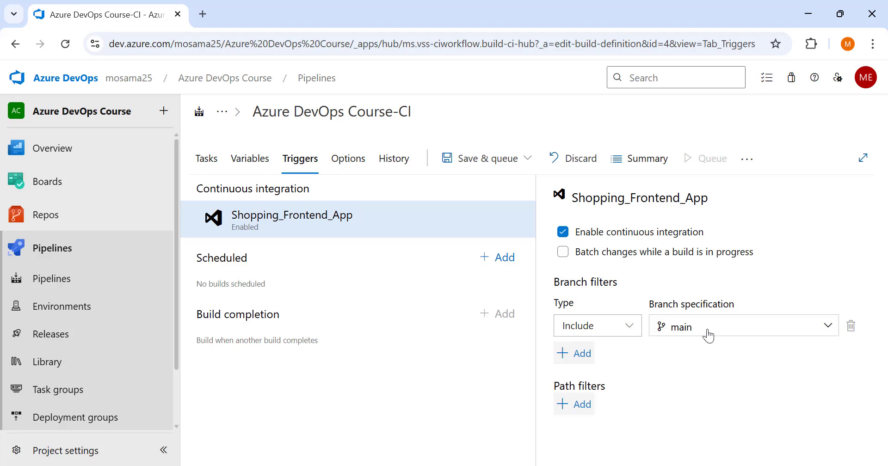
Save the build pipeline's trigger changes without queuing a run, leaving the comment blank.
left_click(514, 158)
left_click(490, 209)
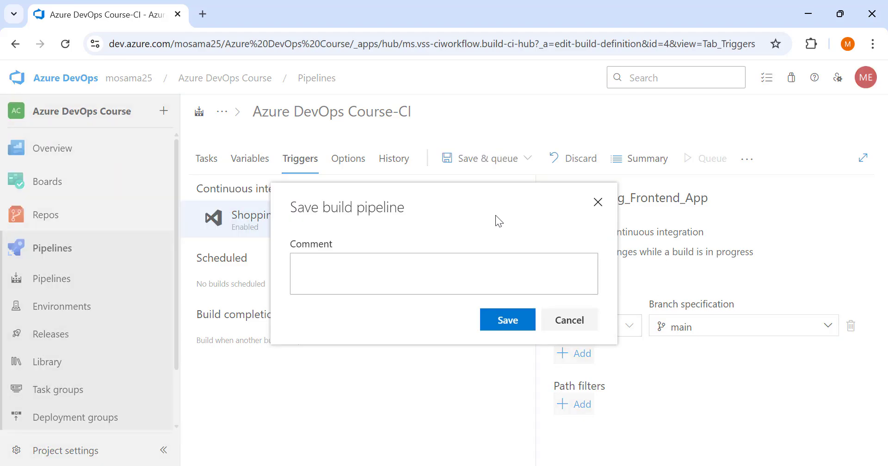
left_click(505, 325)
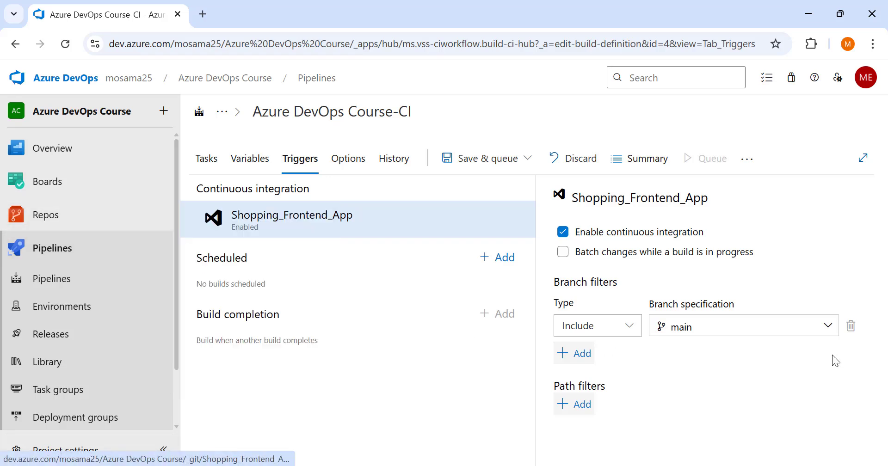
Open README.md from the Shopping_Frontend_App repository for editing, placing the cursor at the end of the Build and Test text.
left_click(54, 214)
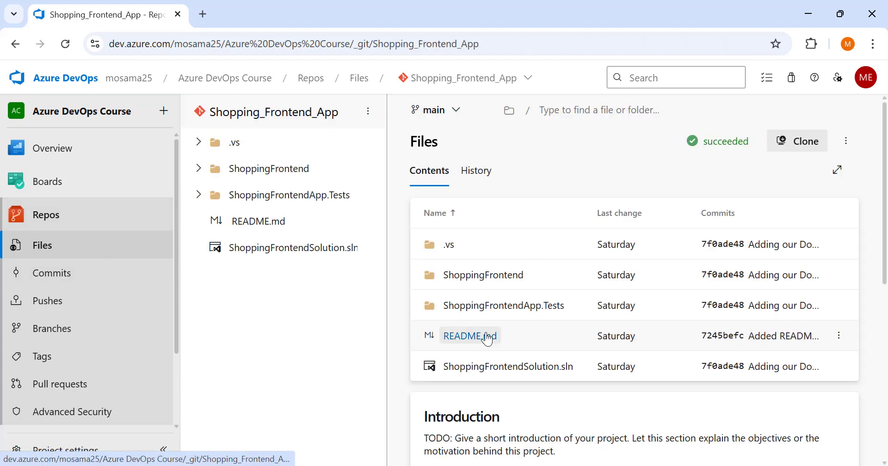
left_click(487, 337)
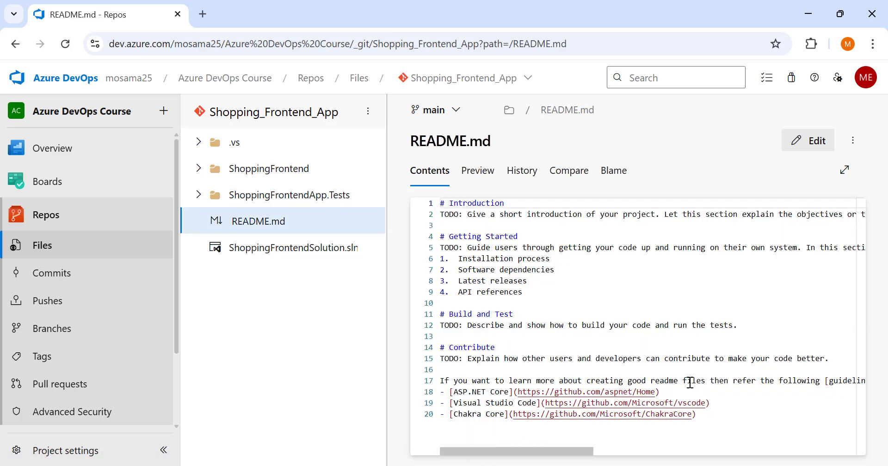
left_click(748, 328)
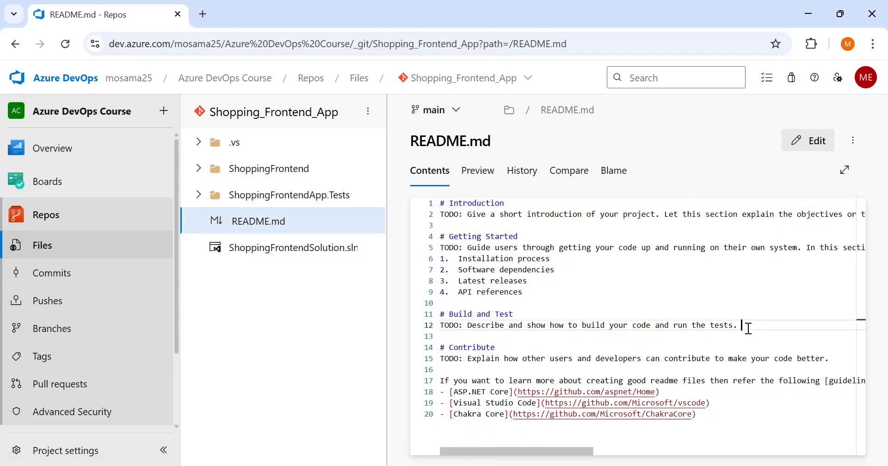
left_click(809, 140)
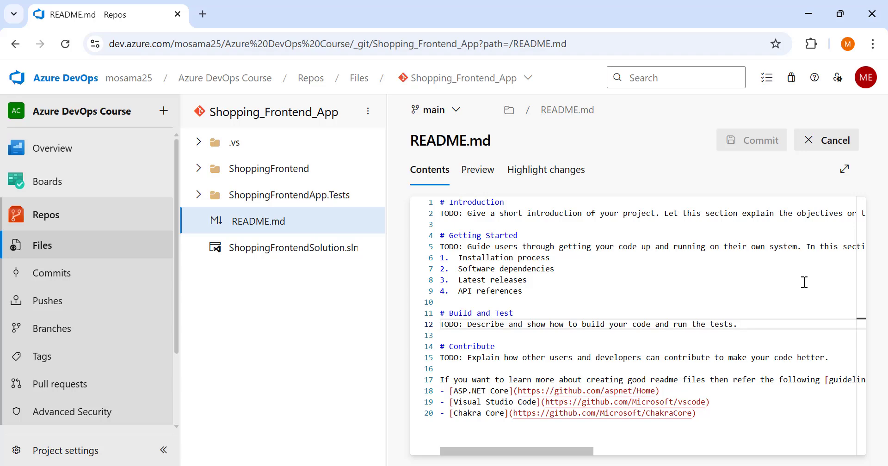
Add two blank lines after the Build and Test text and commit to main with the comment "Updated README.md".
key("Return")
key("Return")
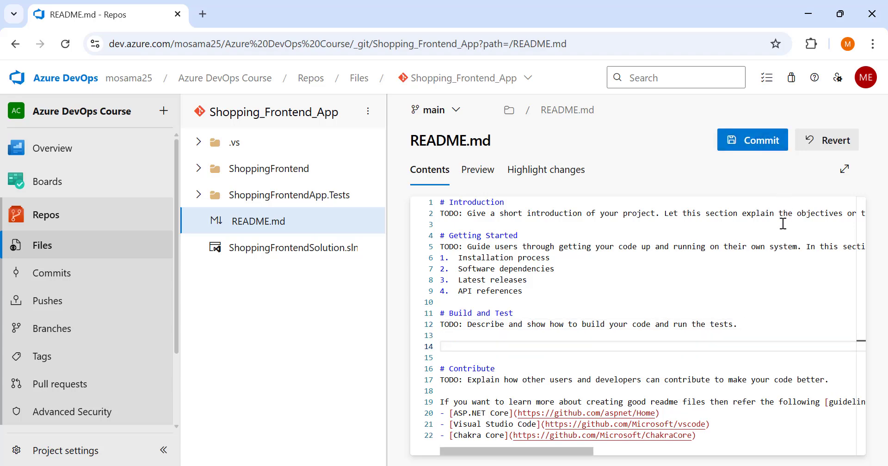
left_click(745, 142)
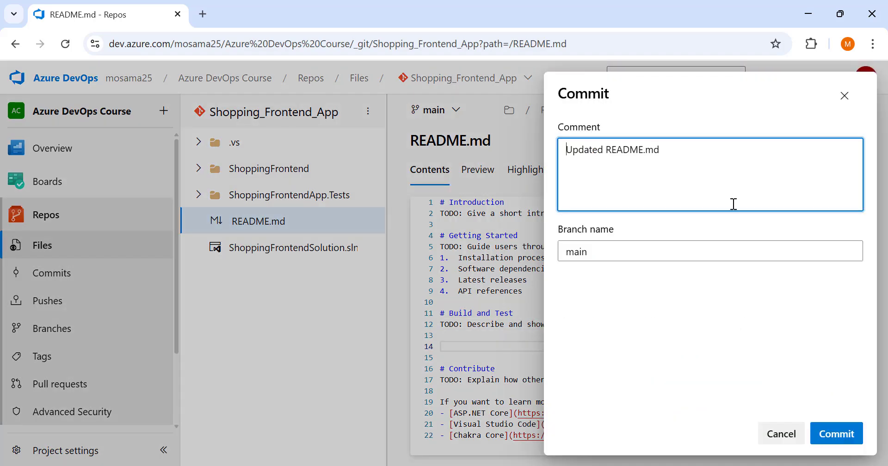
left_click(843, 439)
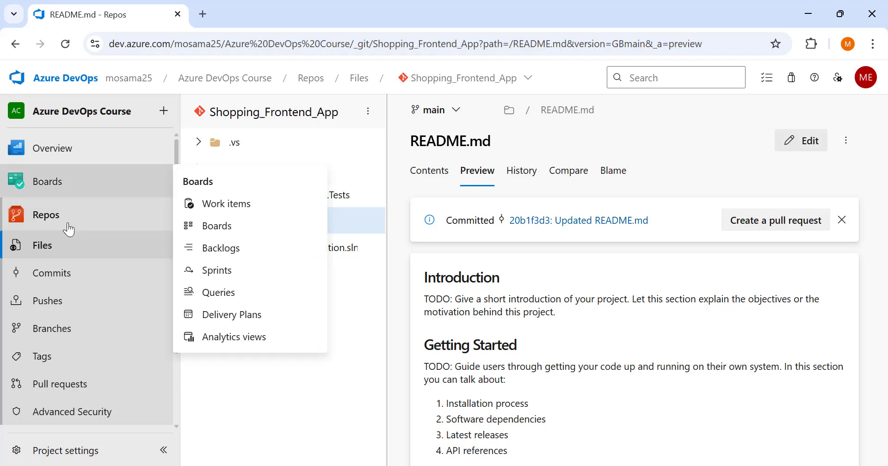
Go to the project's pipelines and open Azure DevOps Course-CI to check for a run triggered by the README commit.
scroll(65, 306, "down", 2)
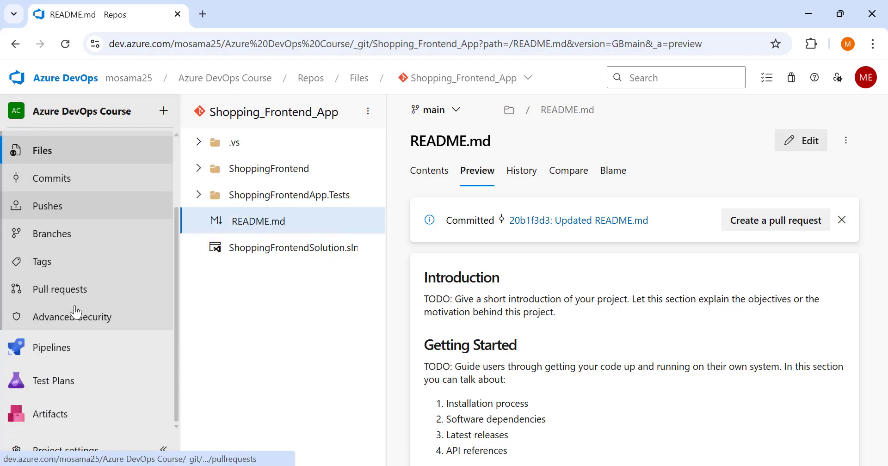
left_click(72, 354)
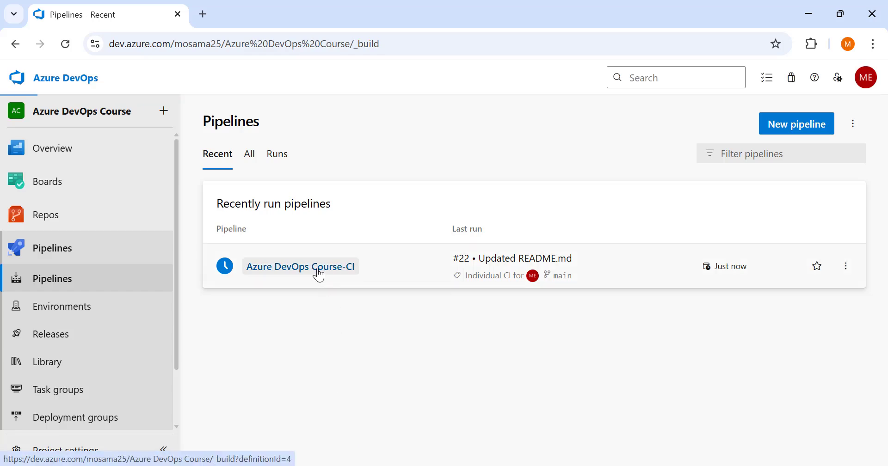
left_click(319, 267)
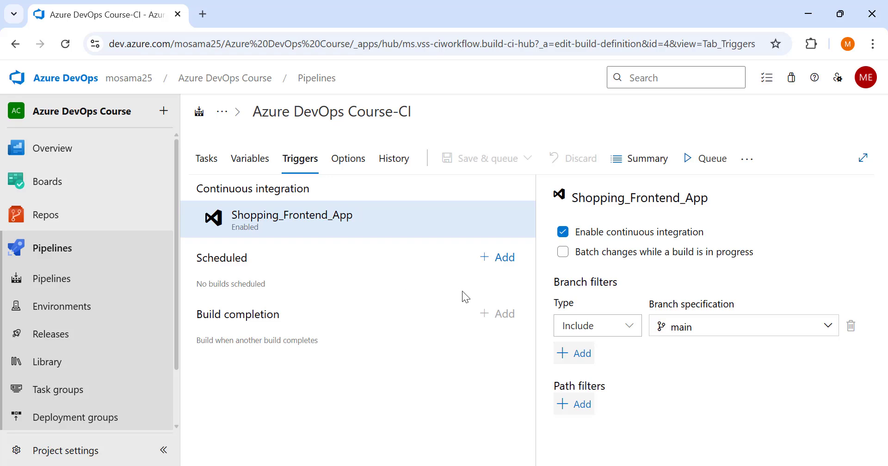
Add a scheduled build trigger to the Azure DevOps Course-CI pipeline, look over its day, time and branch options, and delete it.
left_click(505, 263)
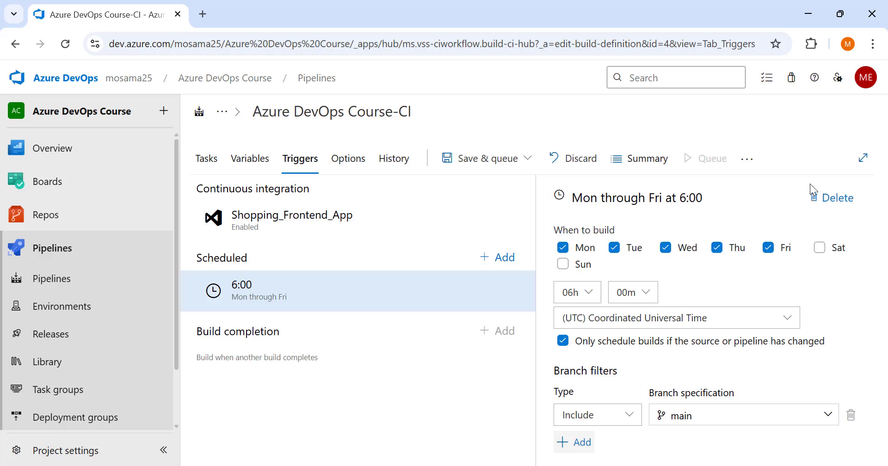
left_click(828, 199)
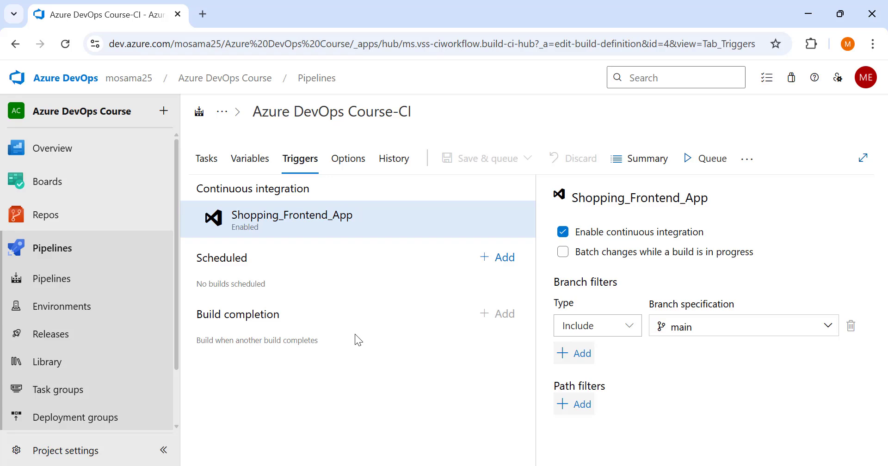
Return to the project's pipelines and open the run list of Azure DevOps Course-CI.
left_click(103, 277)
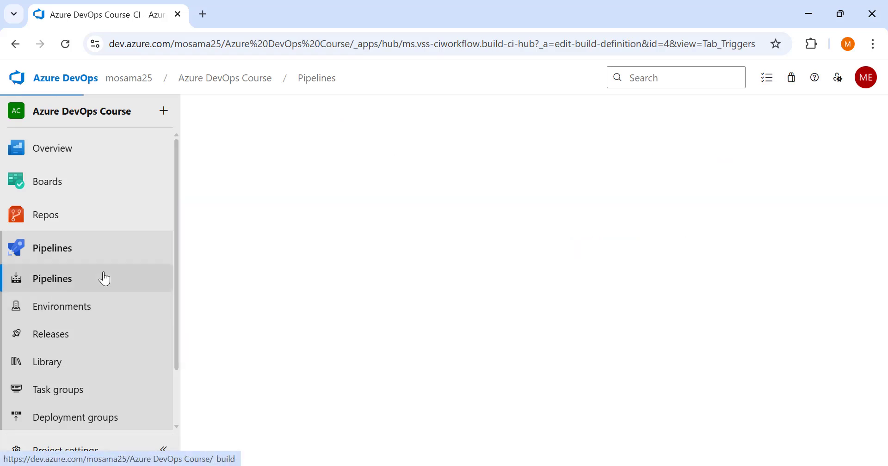
left_click(300, 272)
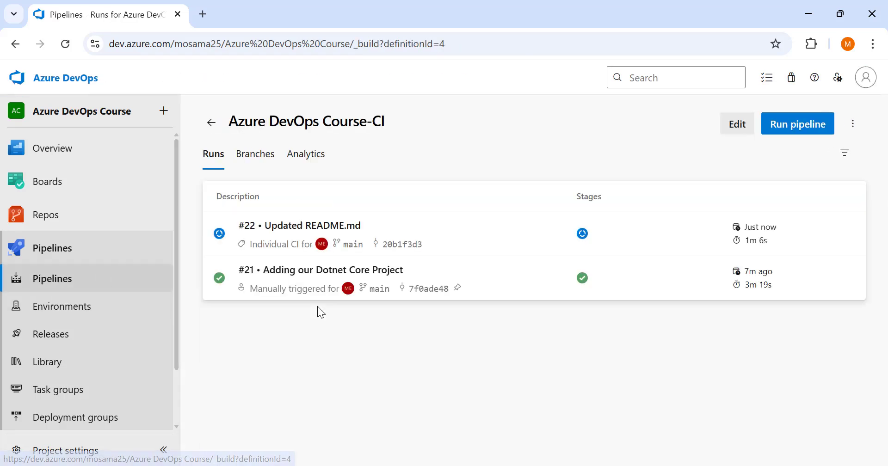